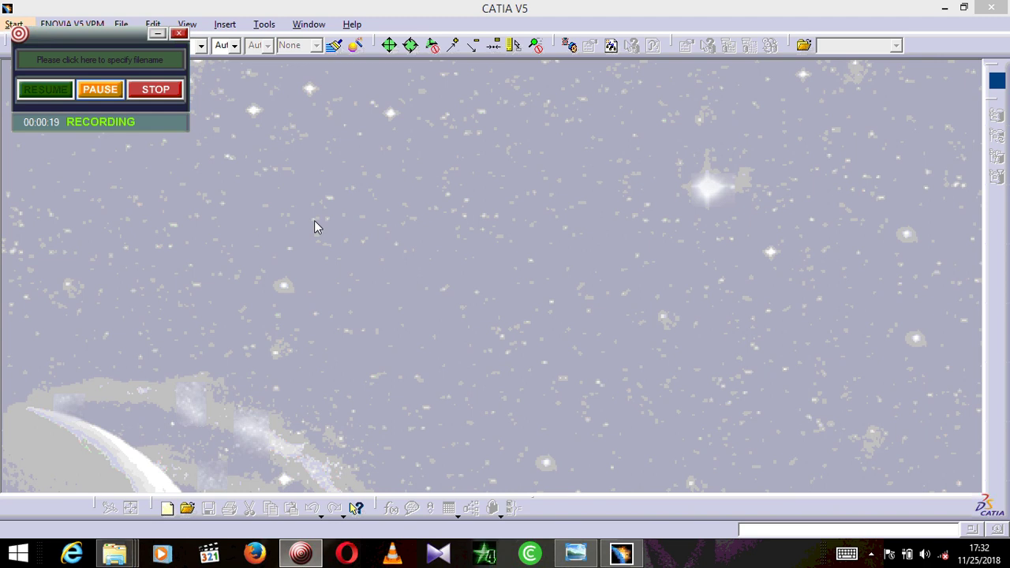
Consult the reference drawing in Windows Photo Viewer and create a new Part Design part named m1 in CATIA.
{"action": "left_click", "coordinate": [570, 555]}
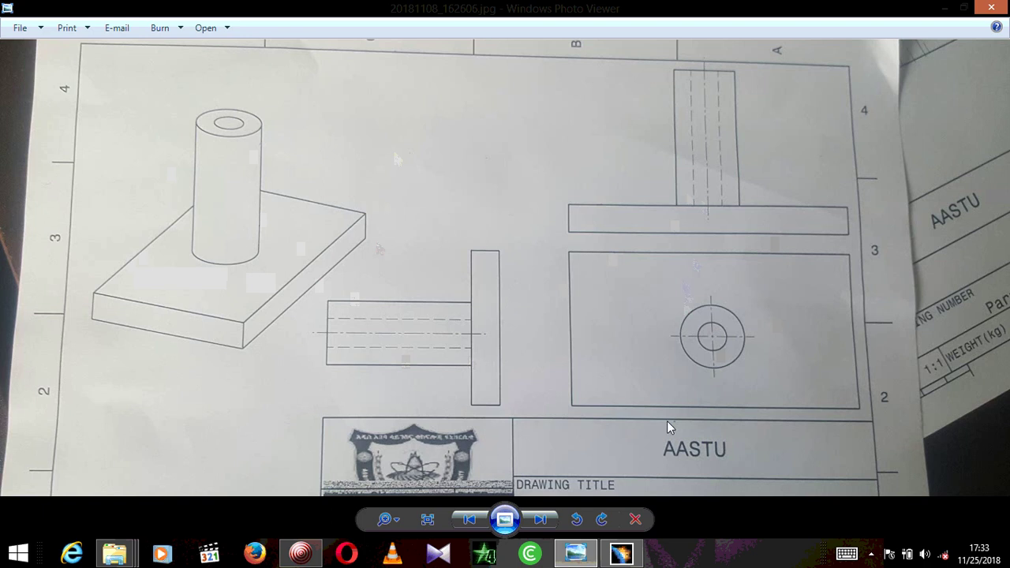
{"action": "left_click", "coordinate": [623, 555]}
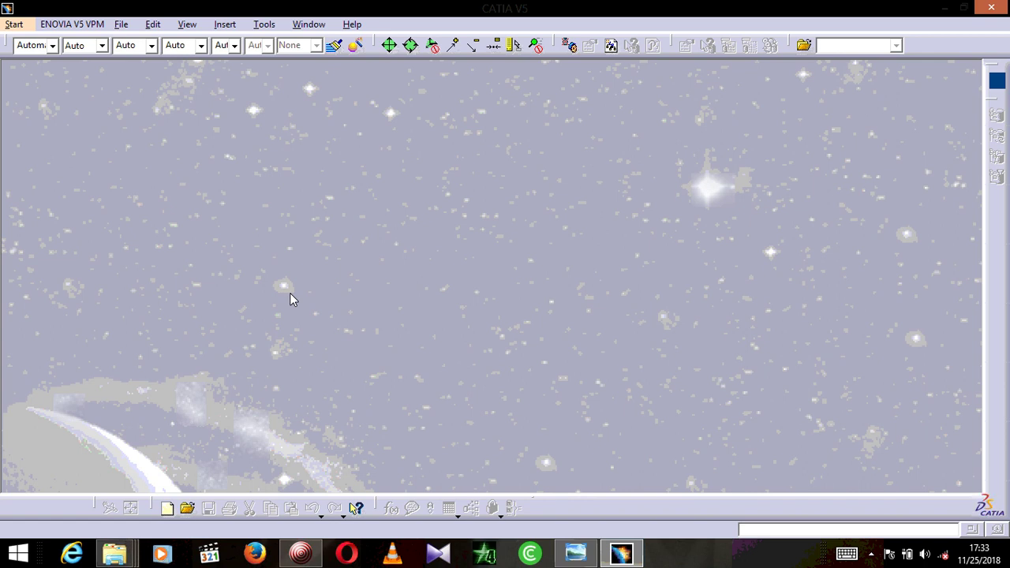
{"action": "left_click", "coordinate": [14, 25]}
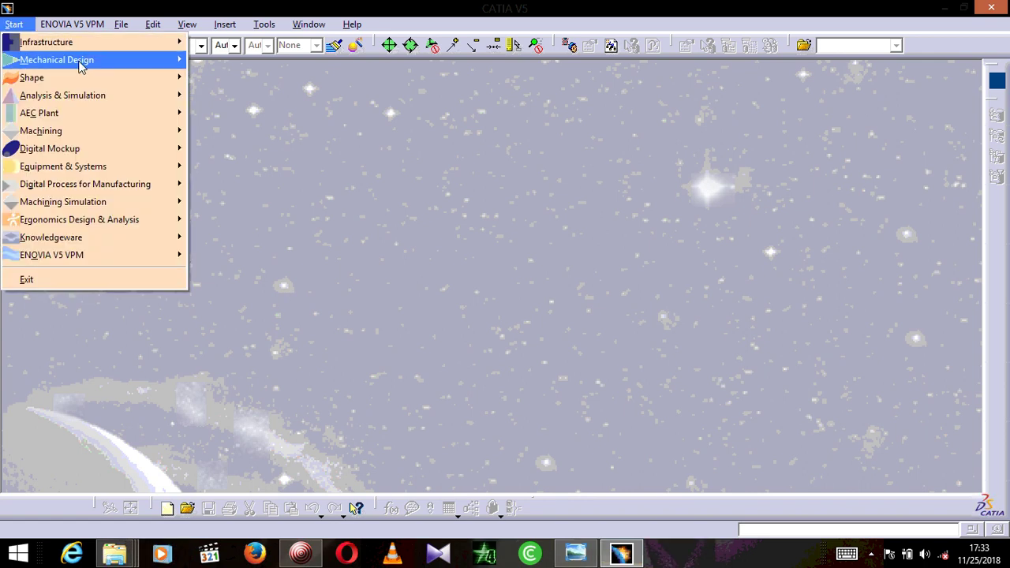
{"action": "mouse_move", "coordinate": [81, 61]}
{"action": "left_click", "coordinate": [214, 61]}
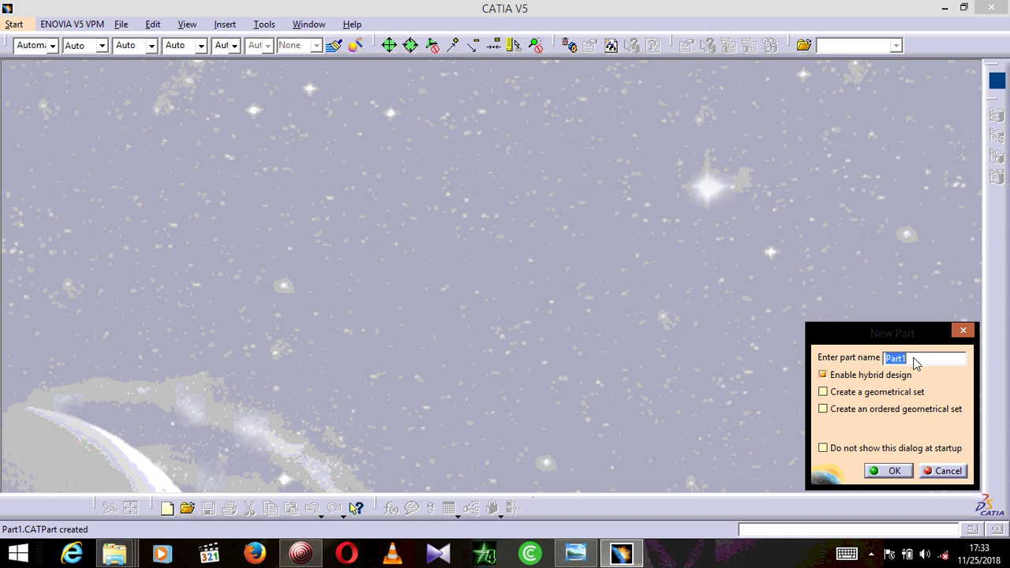
{"action": "type", "text": "m1"}
{"action": "left_click", "coordinate": [894, 472]}
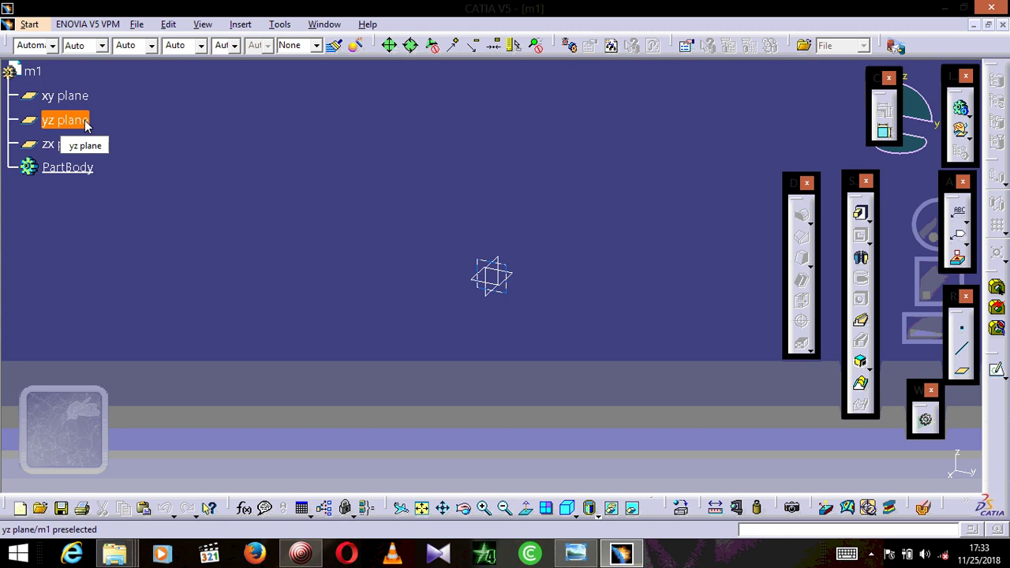
Check the plate's orientation in the reference drawing and start a sketch on the zx plane.
{"action": "left_click", "coordinate": [576, 552]}
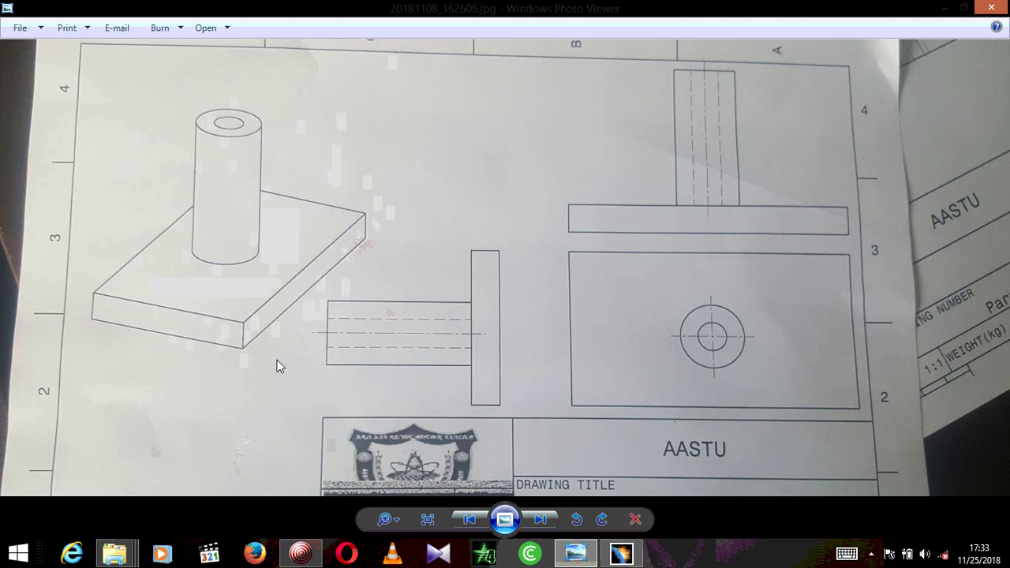
{"action": "left_click", "coordinate": [622, 554]}
{"action": "left_click", "coordinate": [71, 148]}
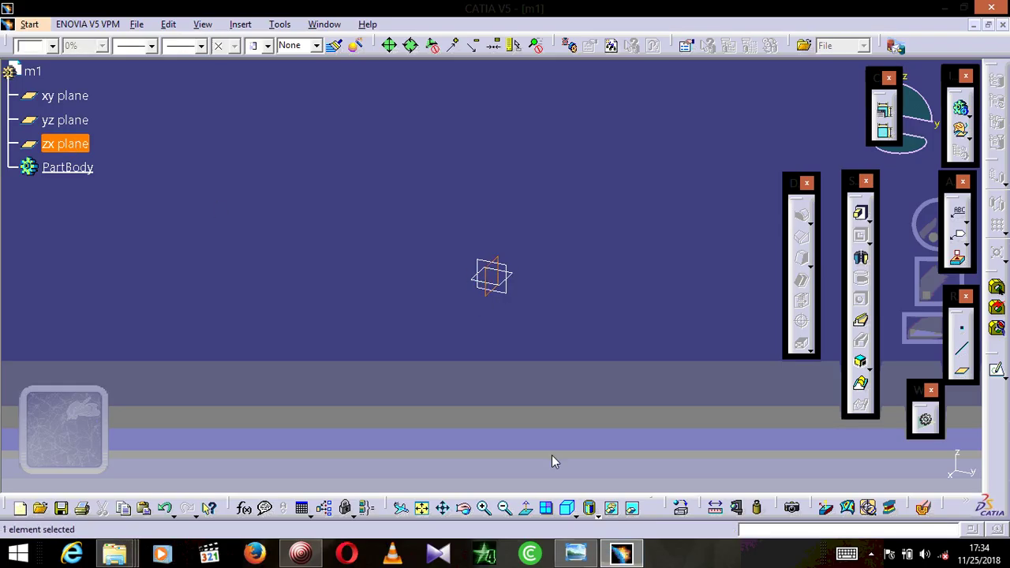
{"action": "left_click", "coordinate": [575, 554]}
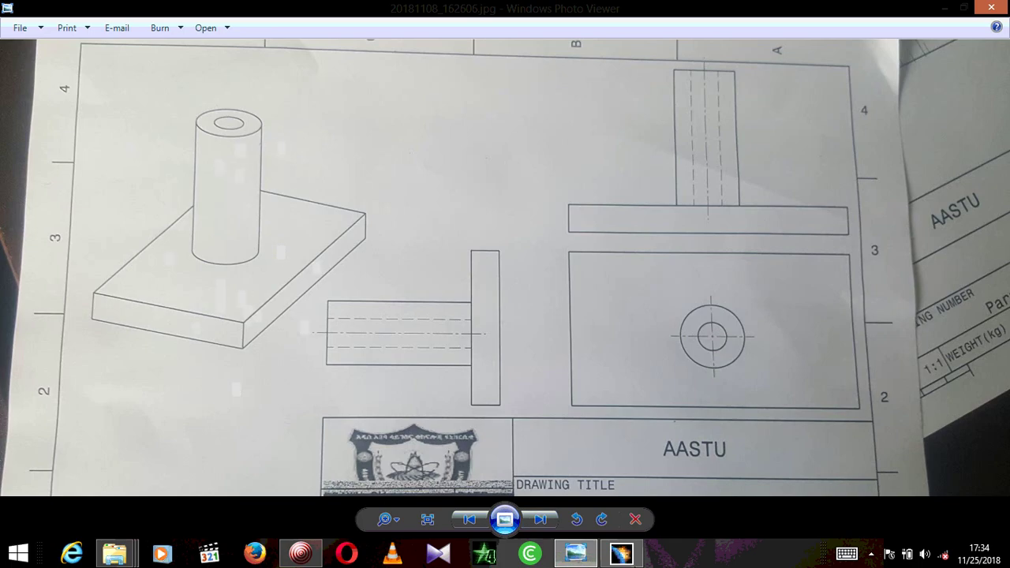
{"action": "left_click", "coordinate": [584, 553]}
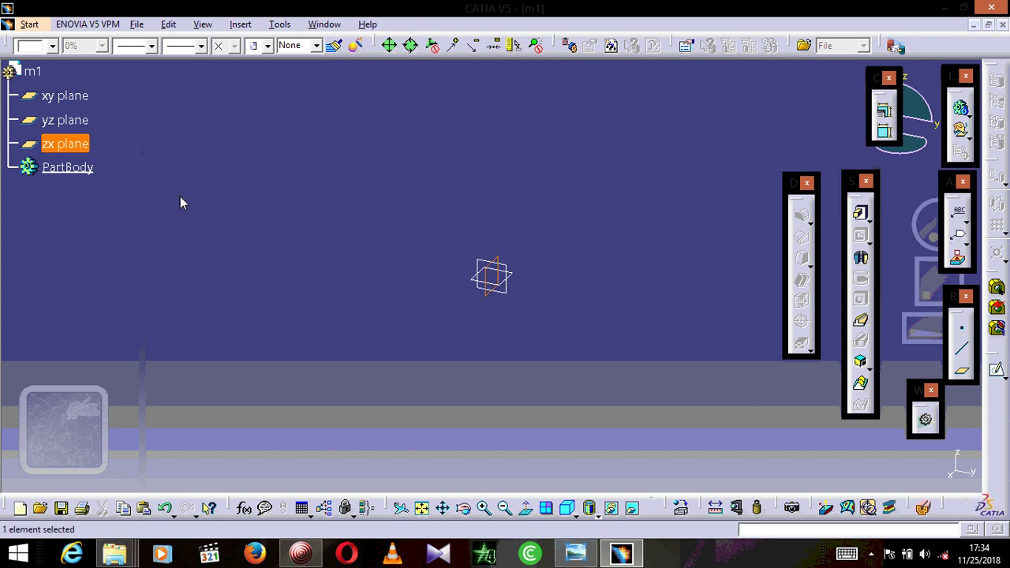
{"action": "left_click", "coordinate": [999, 373]}
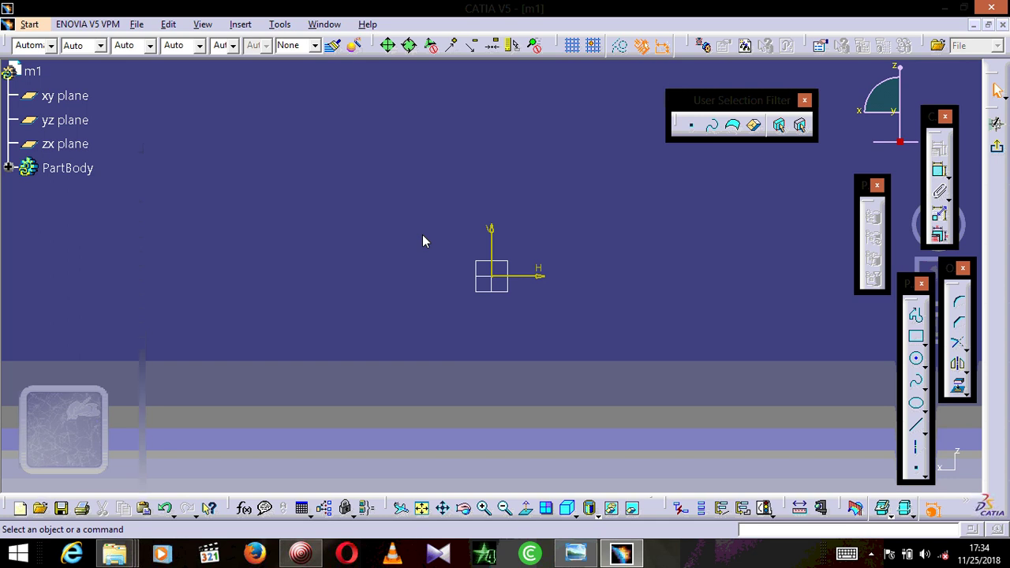
Sketch a long, low rectangle centred roughly on the origin to match the plate's front view, and finish the sketch.
{"action": "left_click", "coordinate": [576, 553]}
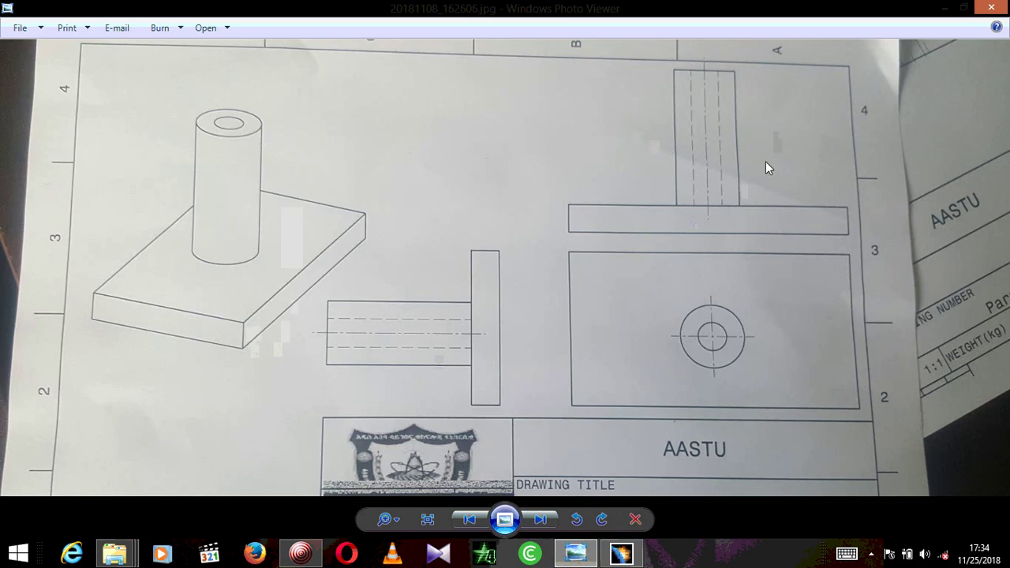
{"action": "left_click", "coordinate": [575, 554]}
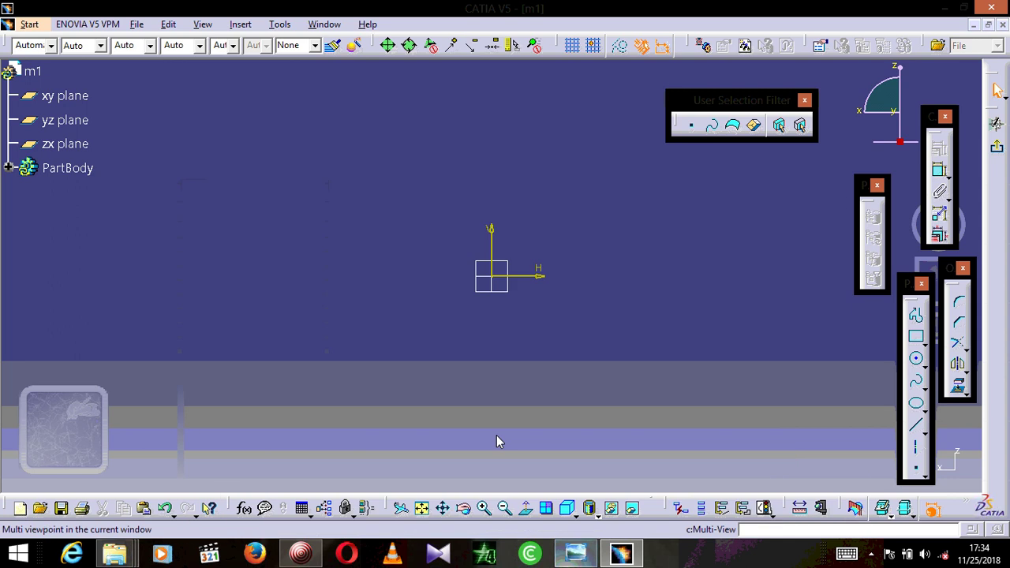
{"action": "left_click", "coordinate": [918, 339]}
{"action": "left_click", "coordinate": [331, 236]}
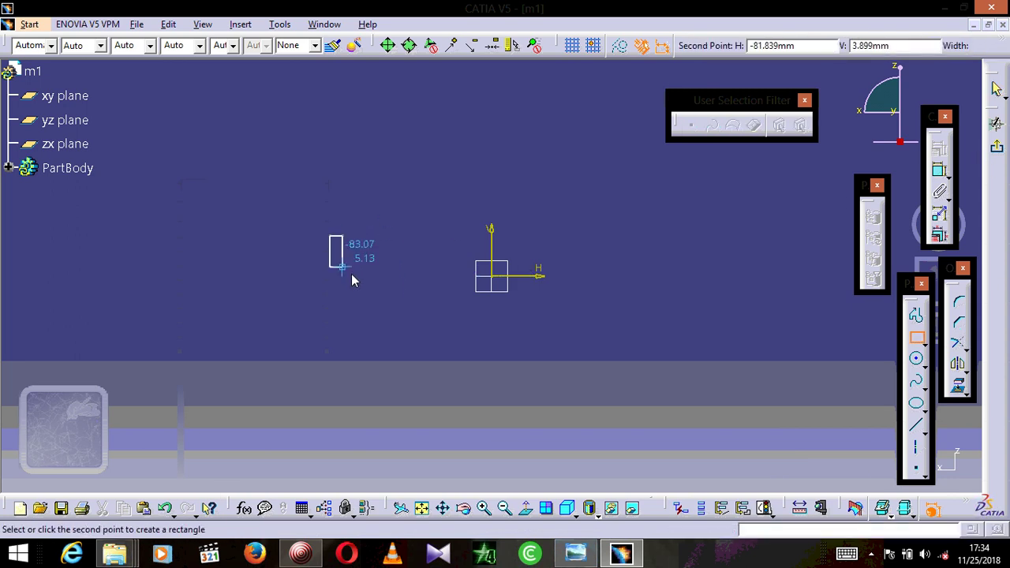
{"action": "left_click", "coordinate": [760, 286]}
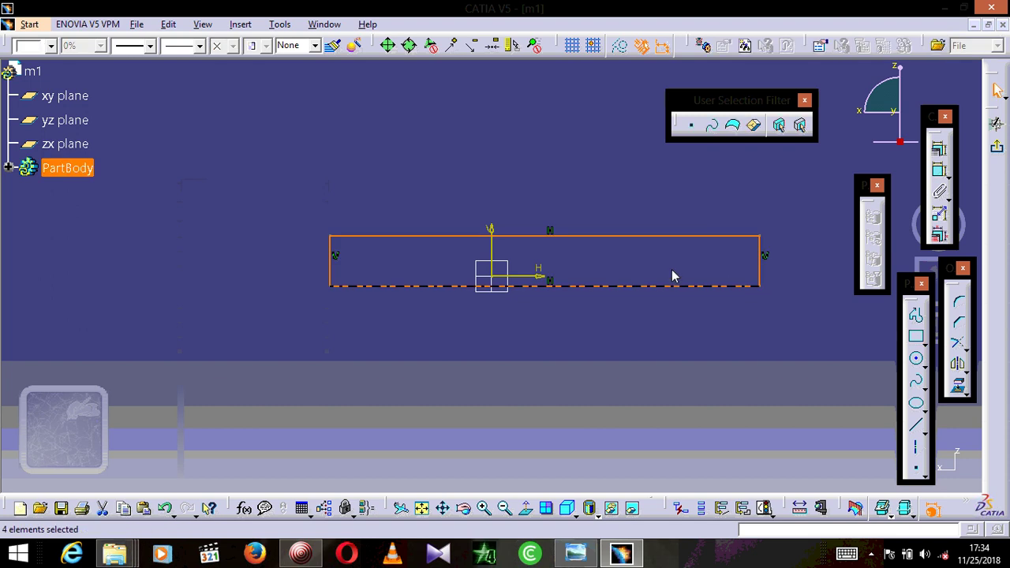
{"action": "left_click_drag", "start_coordinate": [610, 239], "coordinate": [557, 258]}
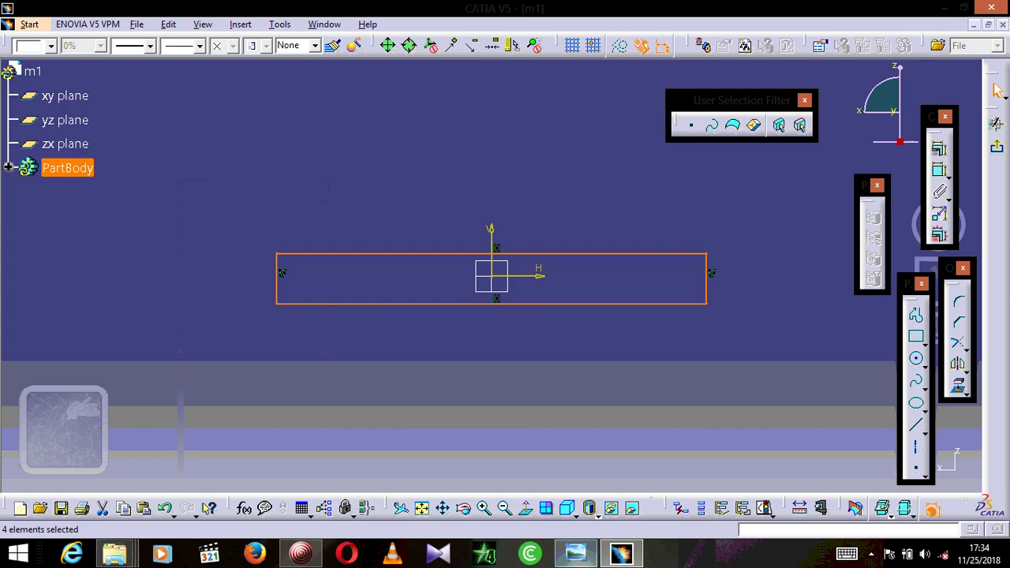
{"action": "left_click", "coordinate": [553, 482]}
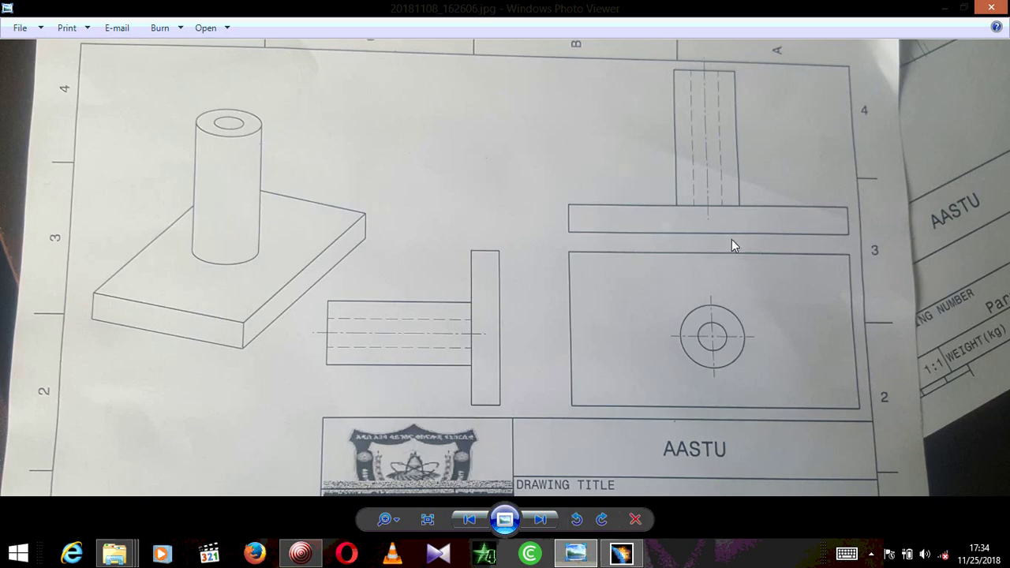
{"action": "left_click", "coordinate": [562, 555]}
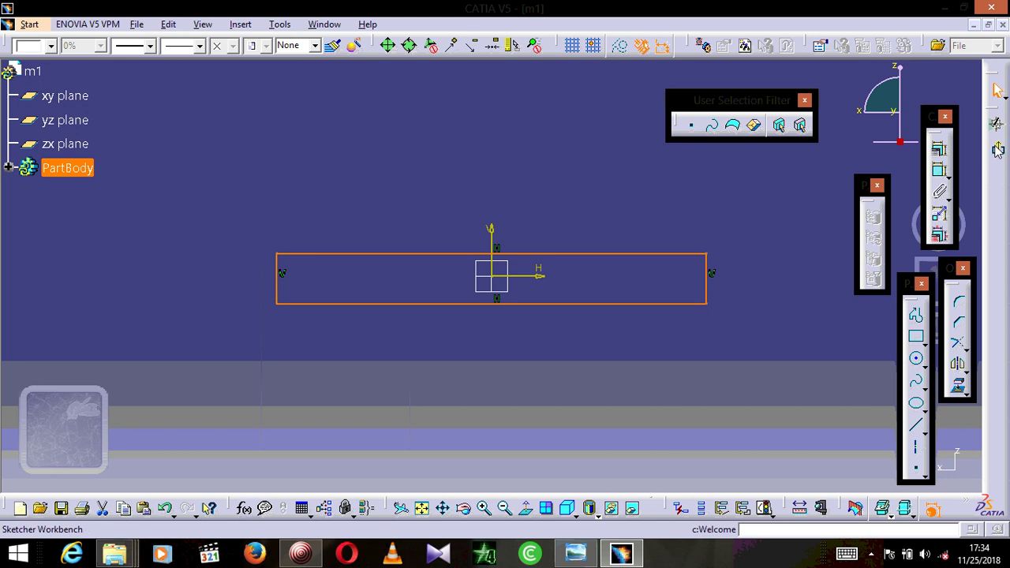
{"action": "left_click", "coordinate": [996, 148]}
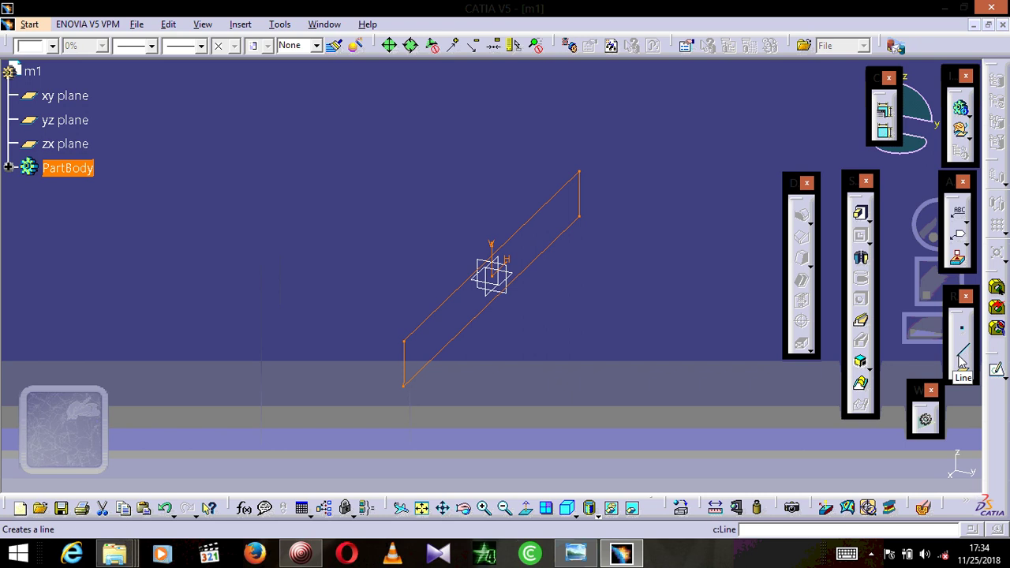
Pad the rectangle sketch to a length of 100 mm to form the base plate.
{"action": "left_click", "coordinate": [861, 215]}
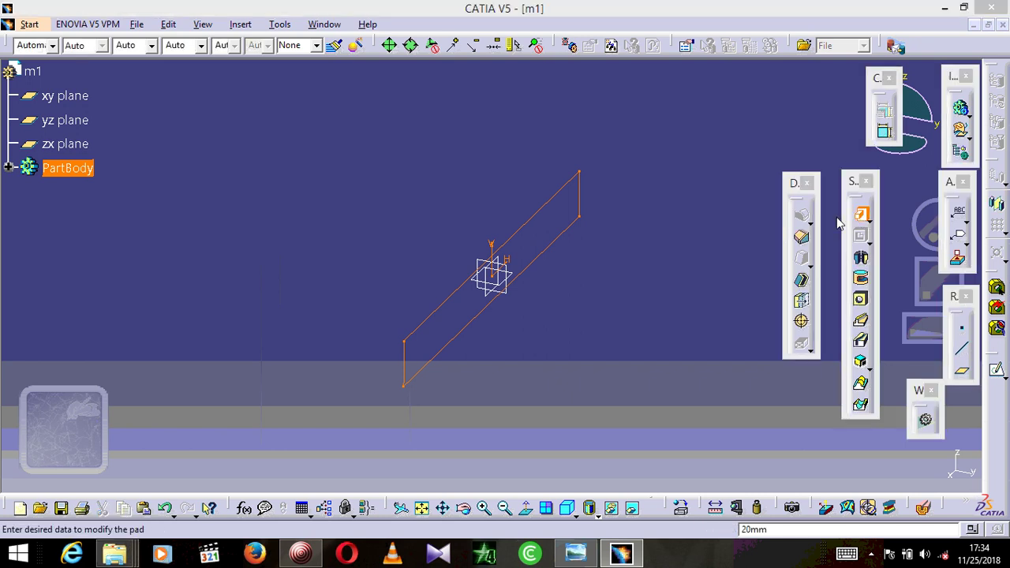
{"action": "left_click_drag", "start_coordinate": [844, 166], "coordinate": [856, 247]}
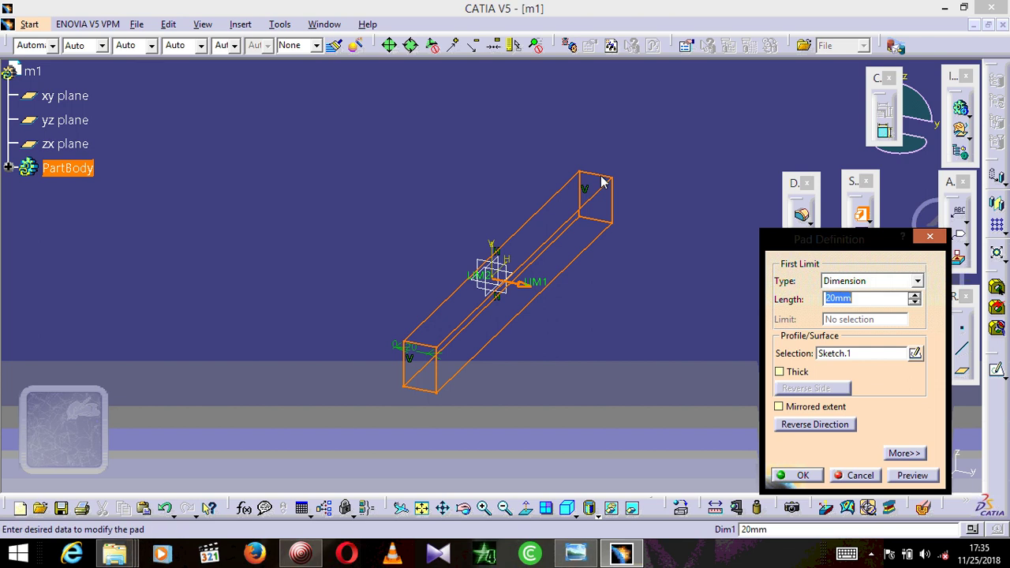
{"action": "left_click", "coordinate": [576, 555]}
{"action": "key", "text": "alt+Tab"}
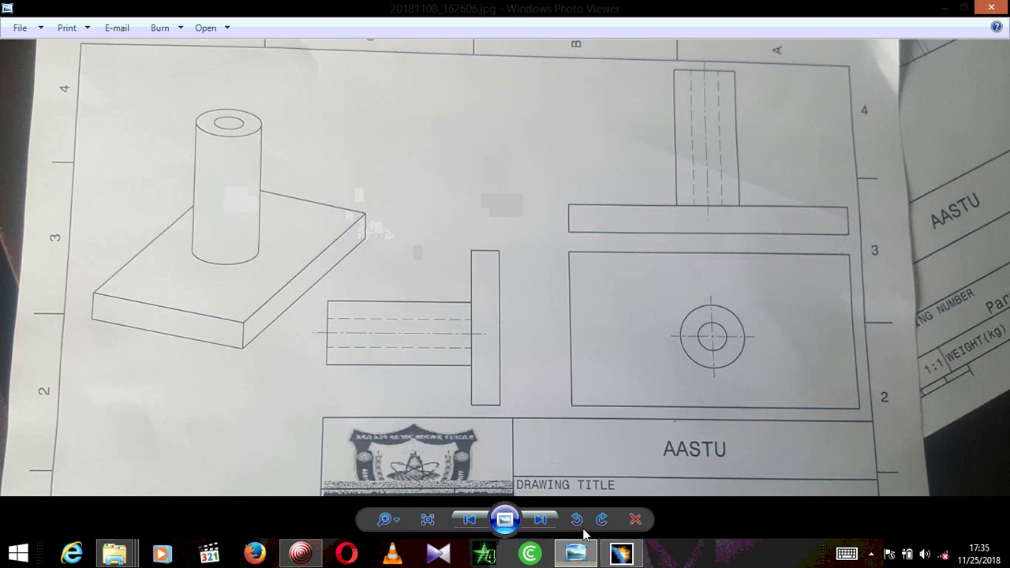
{"action": "left_click", "coordinate": [577, 555]}
{"action": "left_click", "coordinate": [577, 555]}
{"action": "left_click", "coordinate": [837, 298]}
{"action": "key", "text": "BackSpace"}
{"action": "key", "text": "BackSpace"}
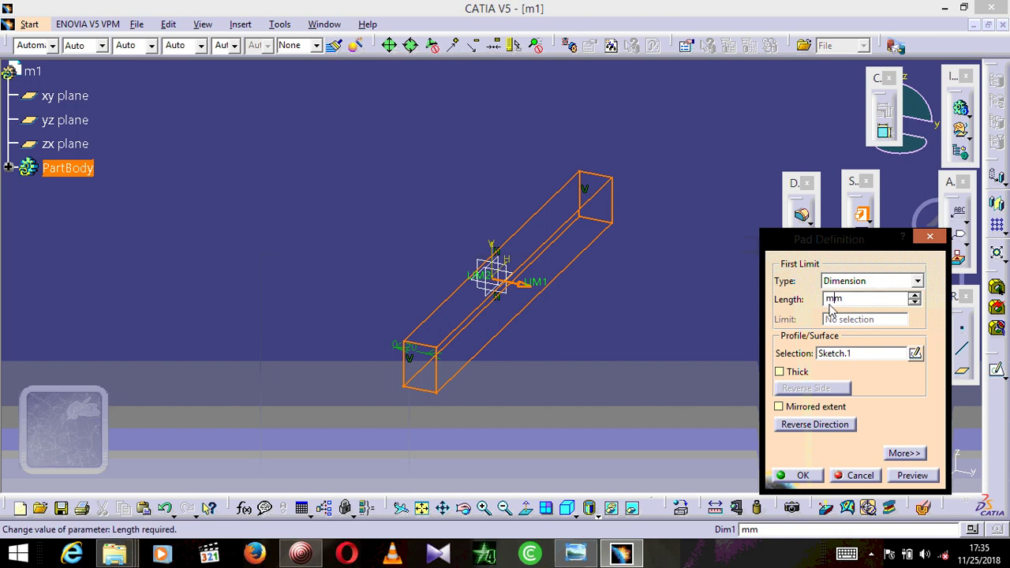
{"action": "type", "text": "100"}
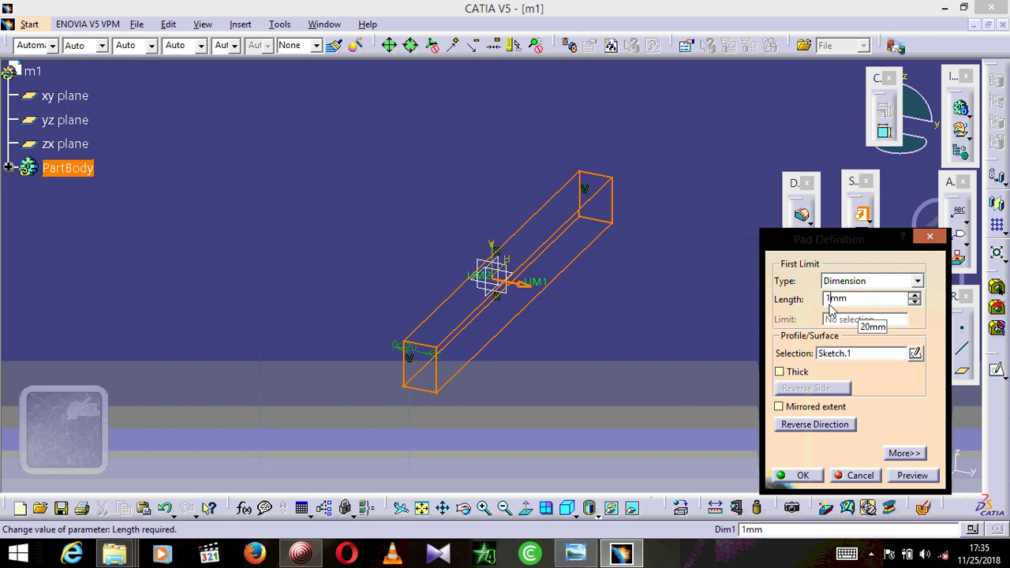
{"action": "left_click", "coordinate": [912, 475]}
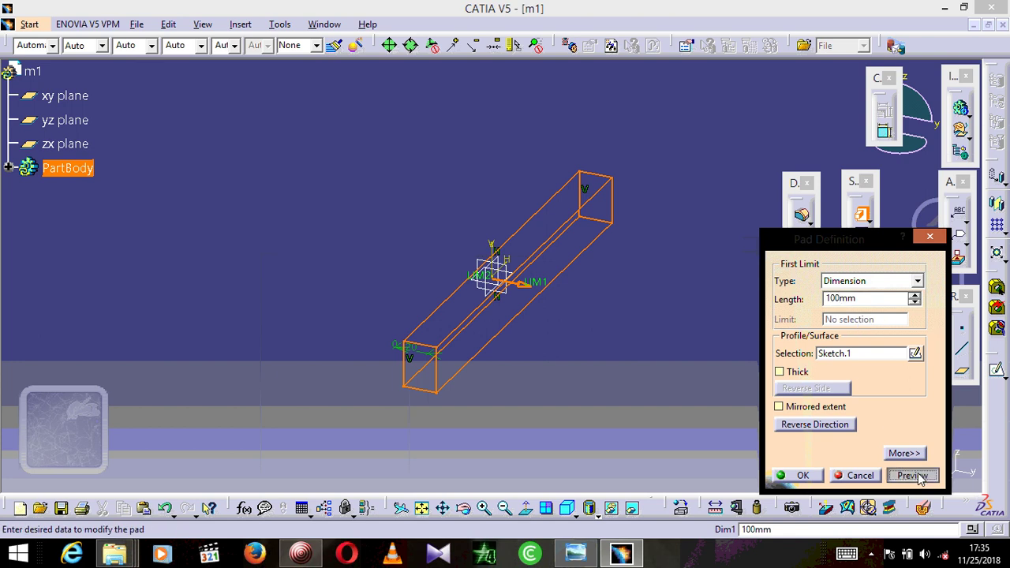
{"action": "left_click", "coordinate": [789, 474]}
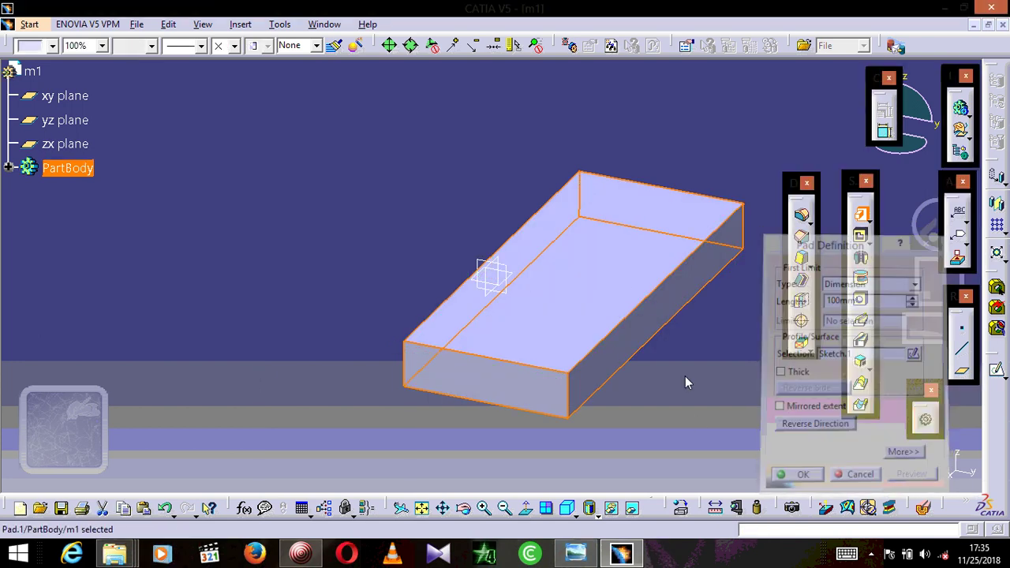
Check the cylinder's location in the reference drawing and start a sketch on the plate's top face.
{"action": "left_click", "coordinate": [618, 555]}
{"action": "left_click", "coordinate": [618, 555]}
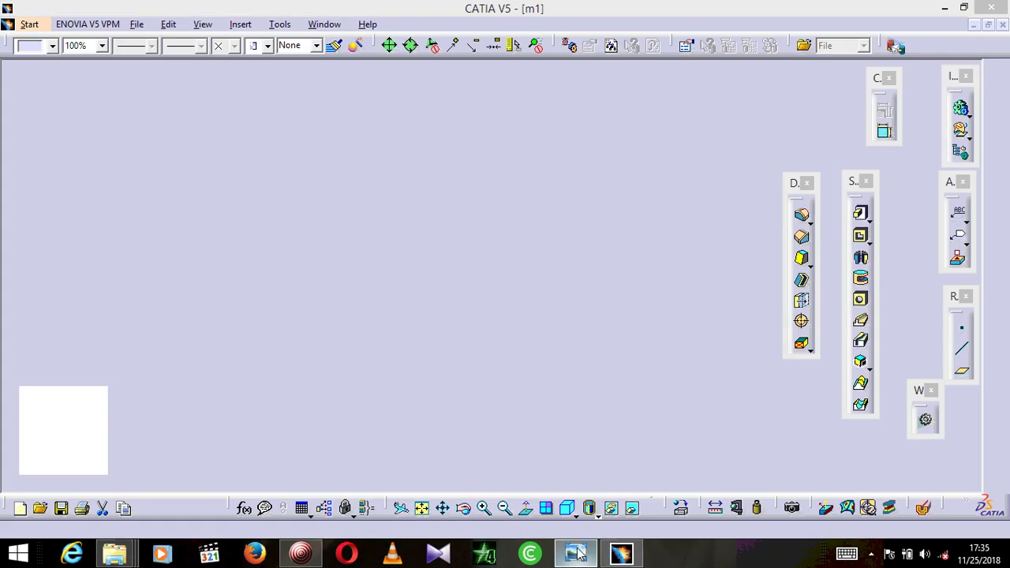
{"action": "left_click", "coordinate": [577, 555]}
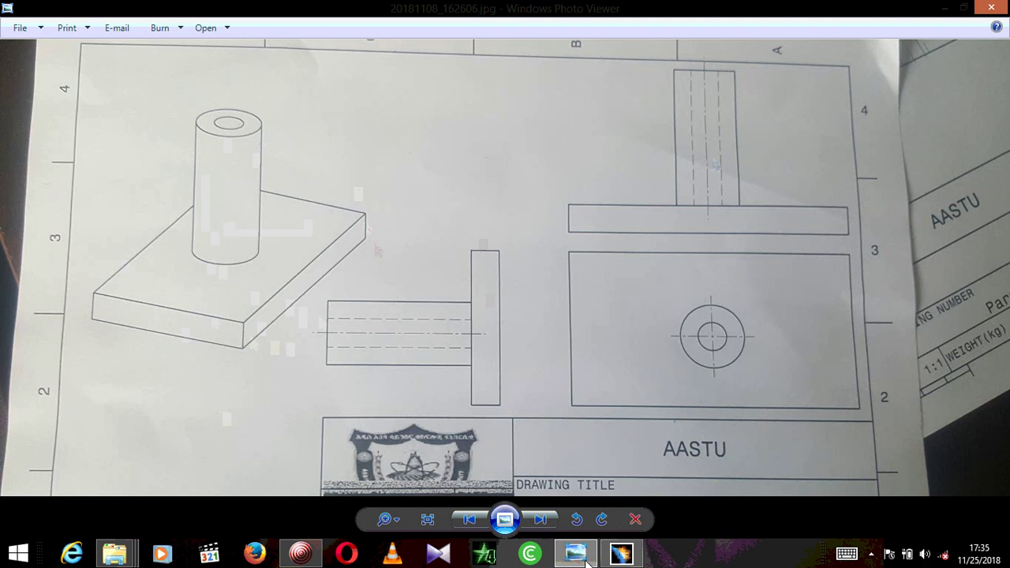
{"action": "left_click", "coordinate": [621, 554]}
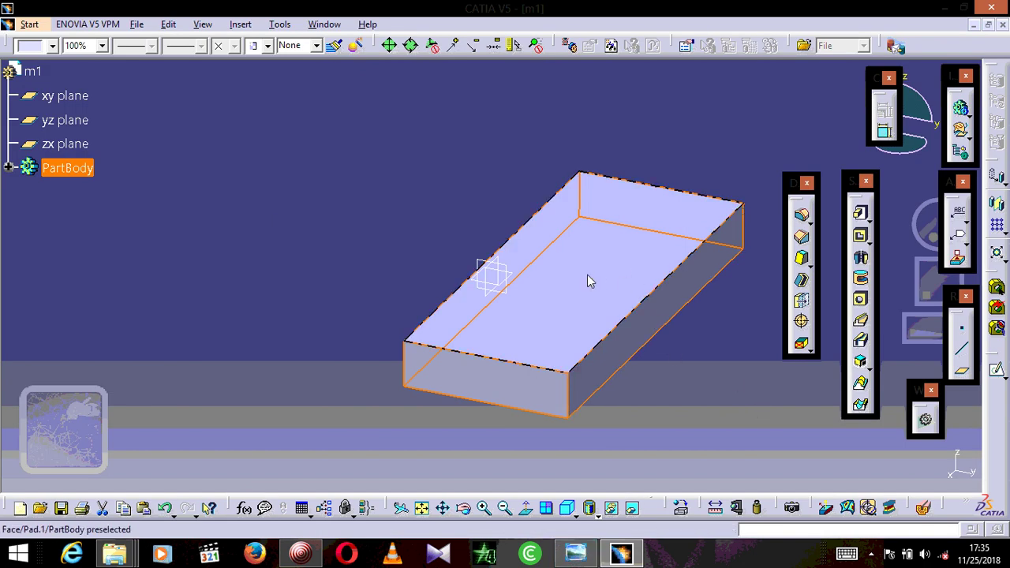
{"action": "left_click", "coordinate": [575, 554]}
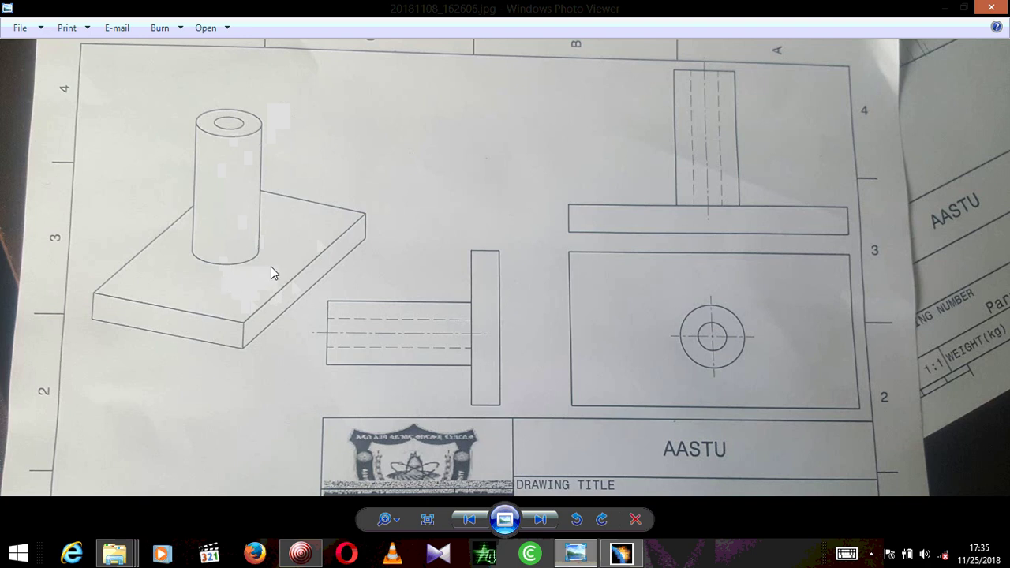
{"action": "left_click", "coordinate": [605, 557]}
{"action": "left_click", "coordinate": [535, 316]}
{"action": "left_click", "coordinate": [993, 369]}
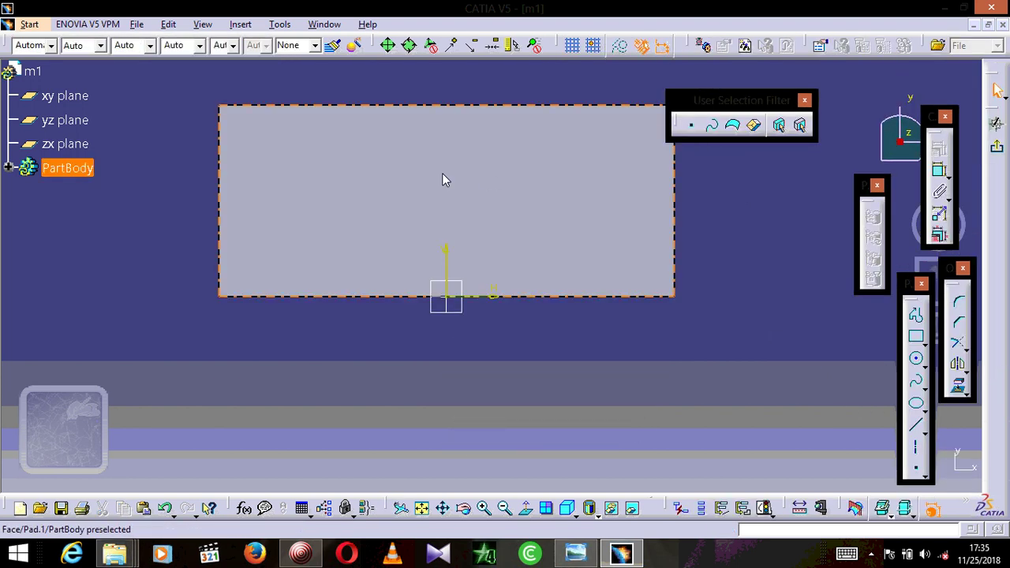
Draw a circle near the middle of the plate's top face, finish the sketch and check the reference drawing.
{"action": "left_click", "coordinate": [915, 359]}
{"action": "left_click", "coordinate": [437, 197]}
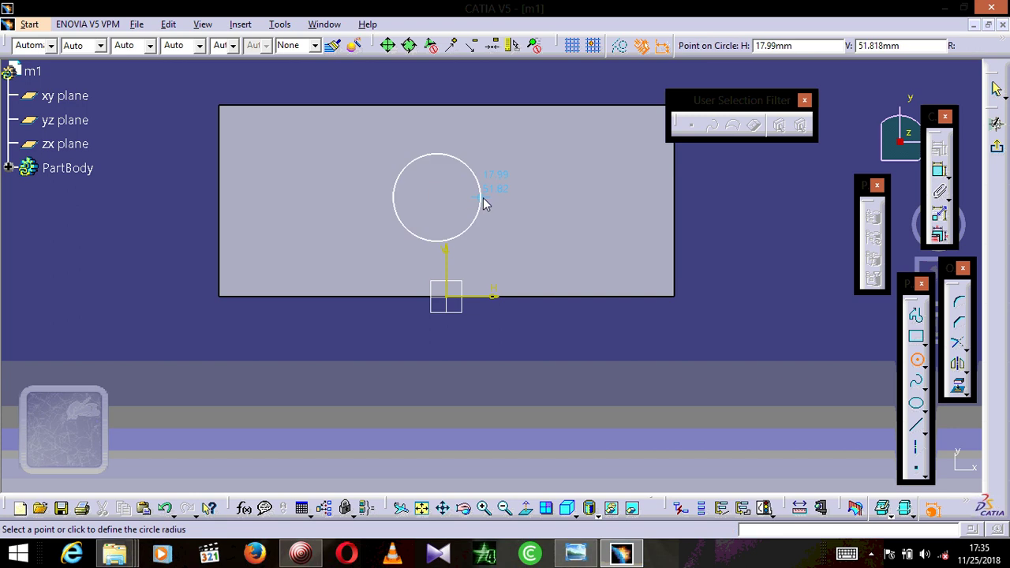
{"action": "left_click", "coordinate": [487, 198]}
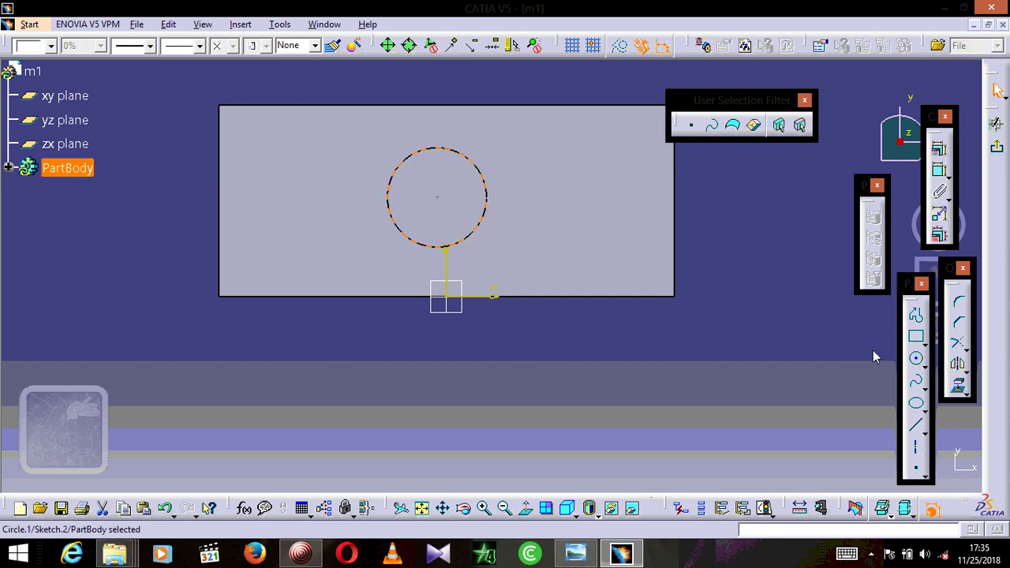
{"action": "left_click", "coordinate": [994, 150]}
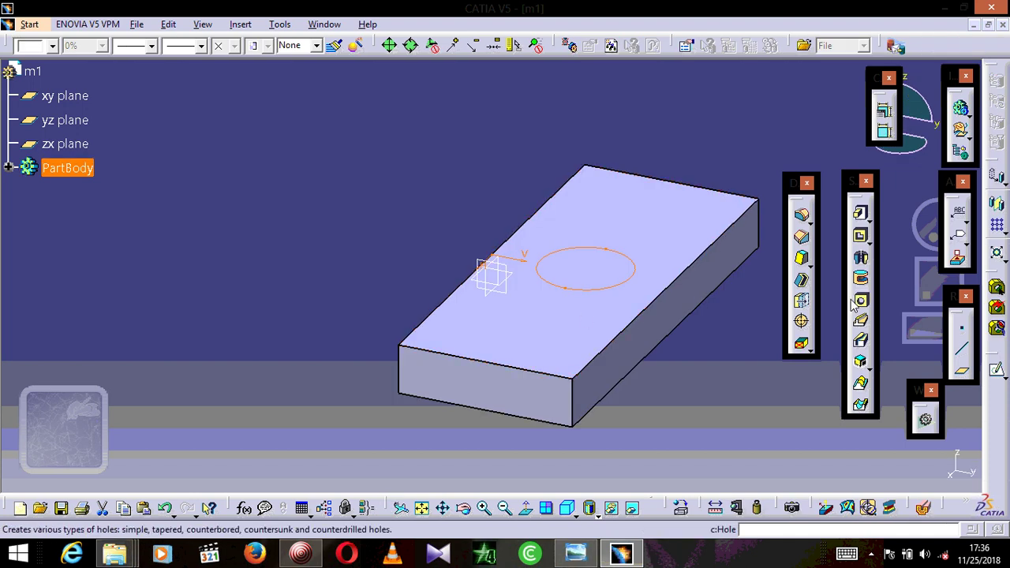
{"action": "left_click", "coordinate": [575, 553]}
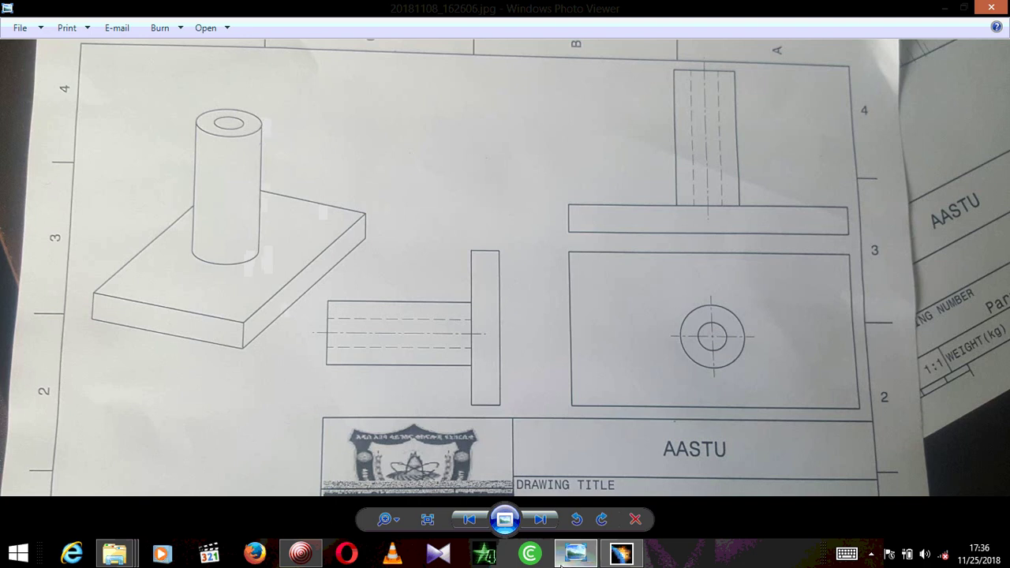
{"action": "left_click", "coordinate": [622, 554]}
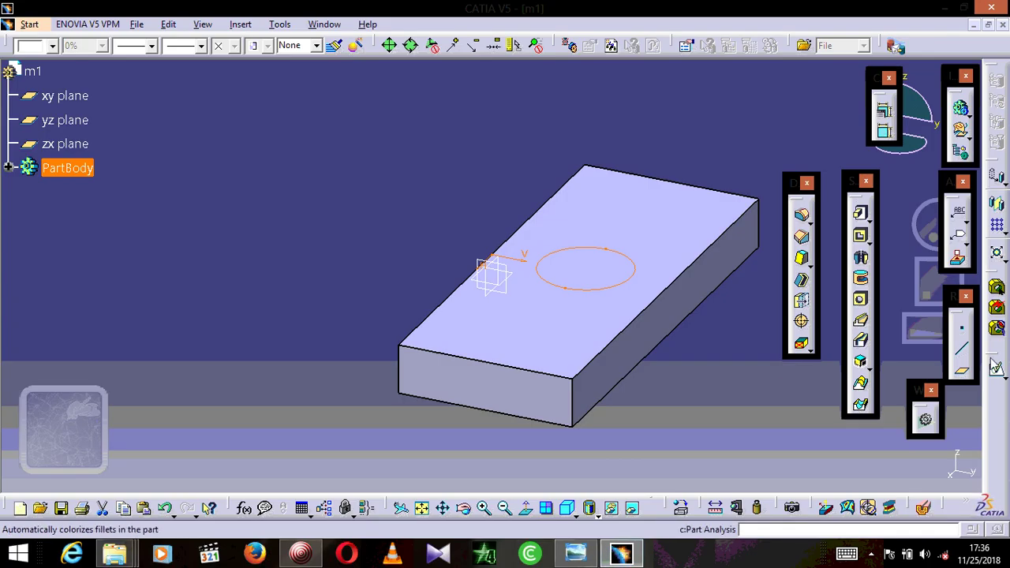
Pad the circle sketch on the plate's top face to a length of 100 mm to form the vertical cylinder.
{"action": "left_click", "coordinate": [863, 214]}
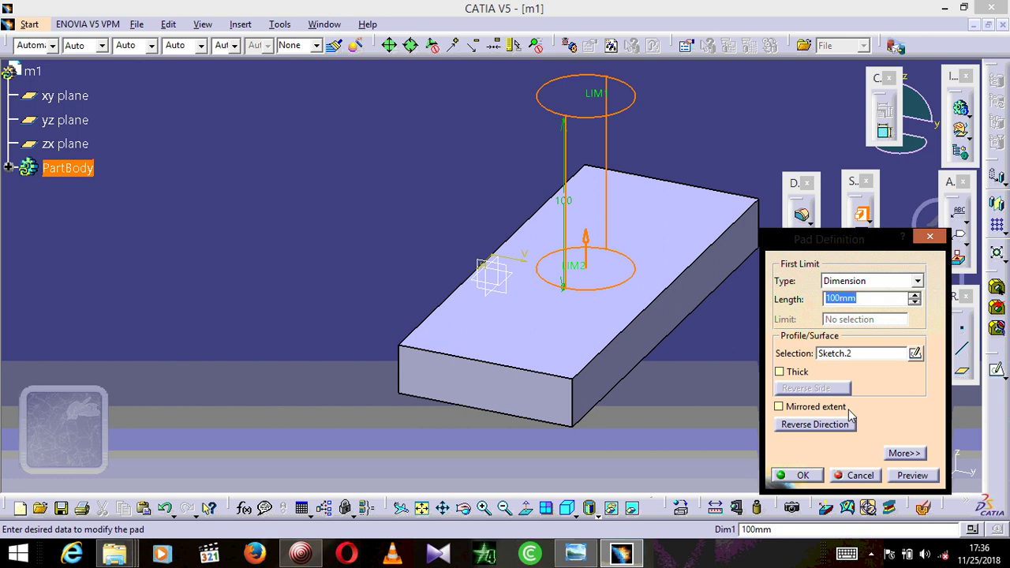
{"action": "left_click", "coordinate": [910, 476]}
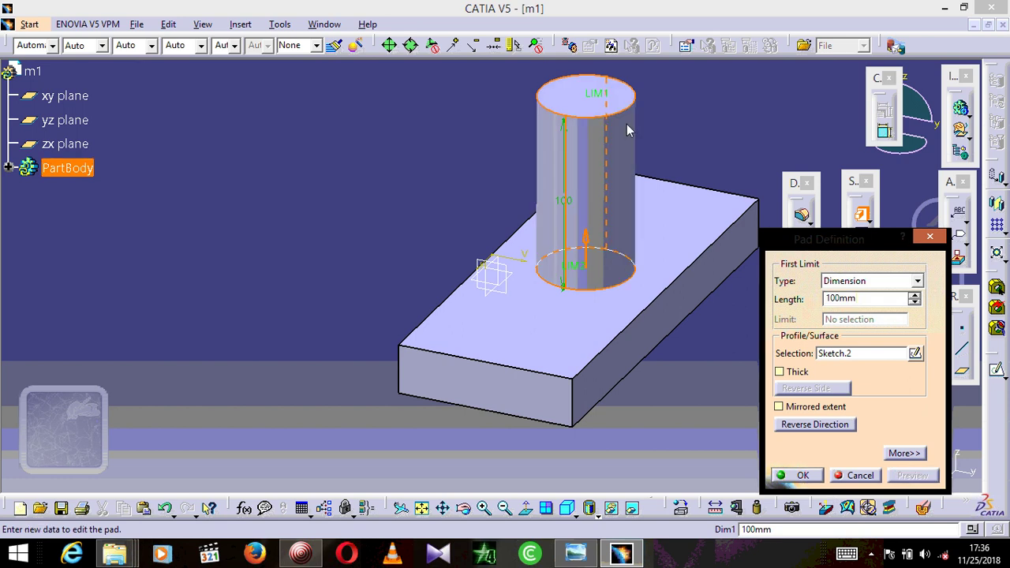
{"action": "left_click", "coordinate": [797, 476]}
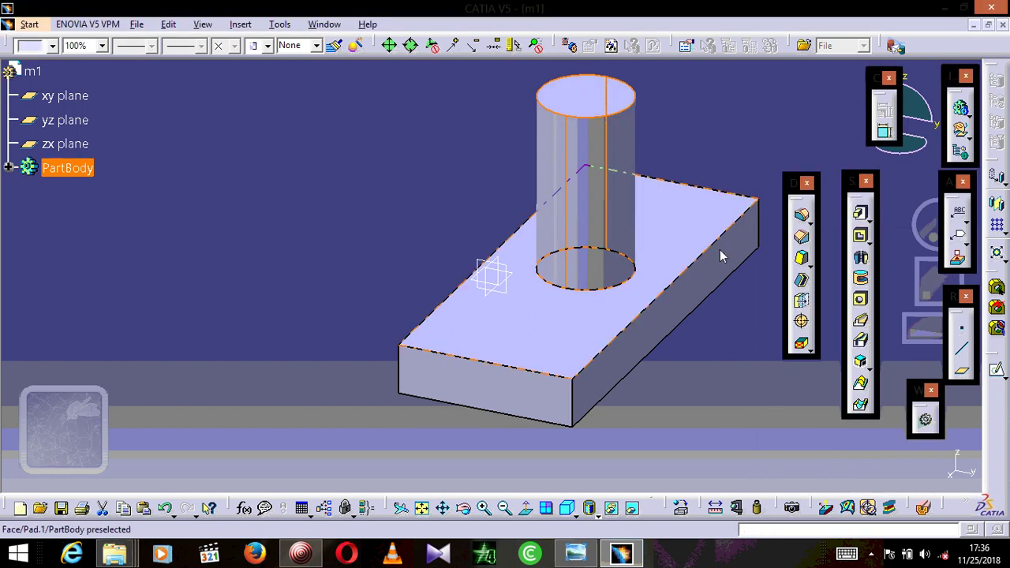
Check the cylinder's bore in the reference drawing and start a sketch on the cylinder's top face.
{"action": "left_click", "coordinate": [575, 554]}
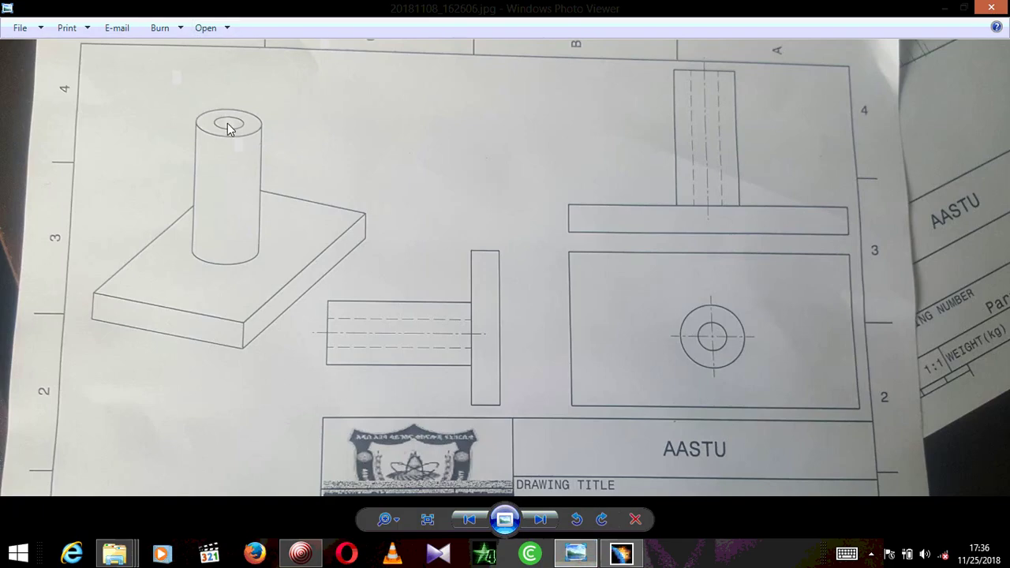
{"action": "scroll", "coordinate": [227, 128], "scroll_direction": "up", "scroll_amount": 3}
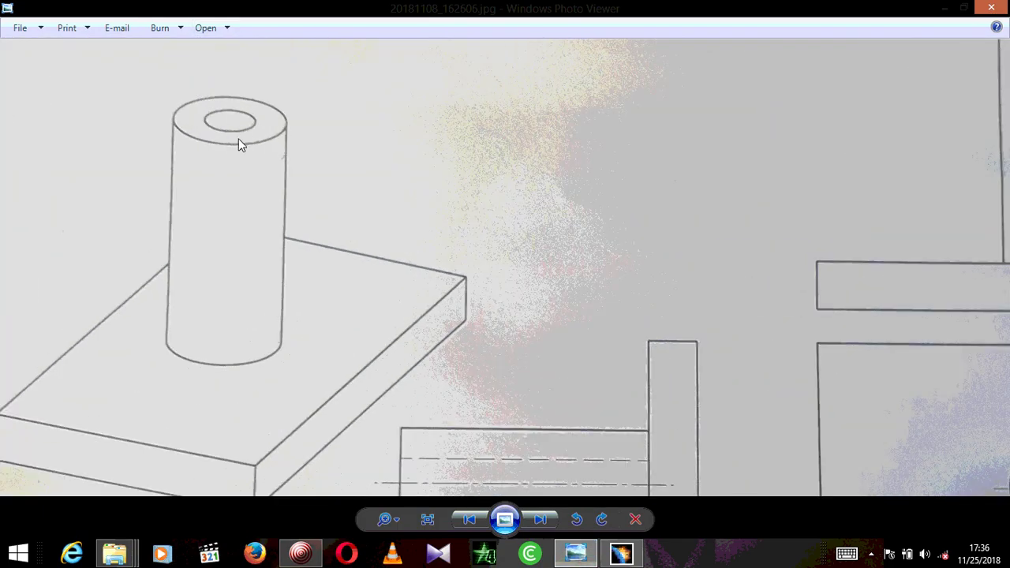
{"action": "scroll", "coordinate": [262, 330], "scroll_direction": "down", "scroll_amount": 1}
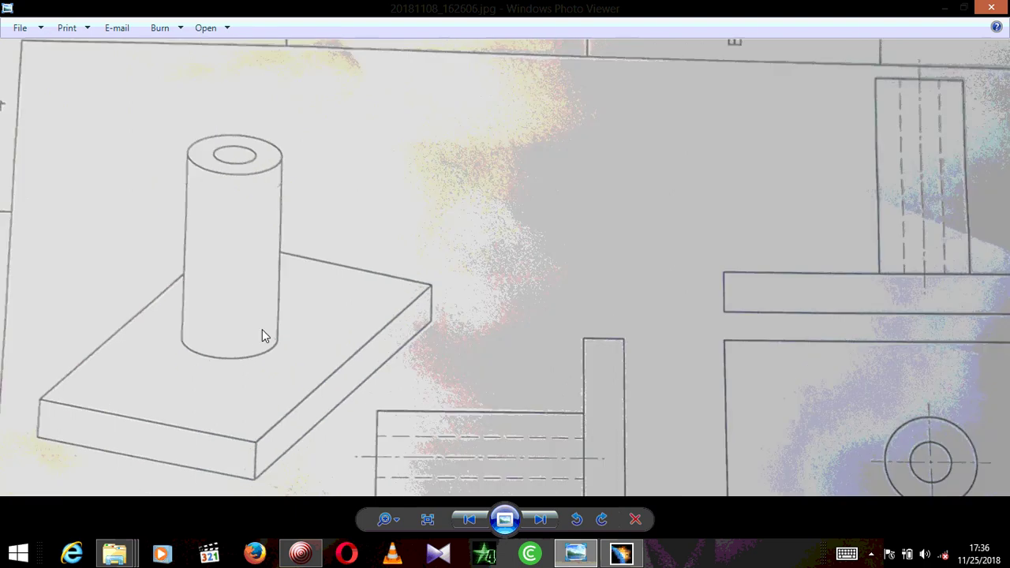
{"action": "scroll", "coordinate": [262, 329], "scroll_direction": "down", "scroll_amount": 1}
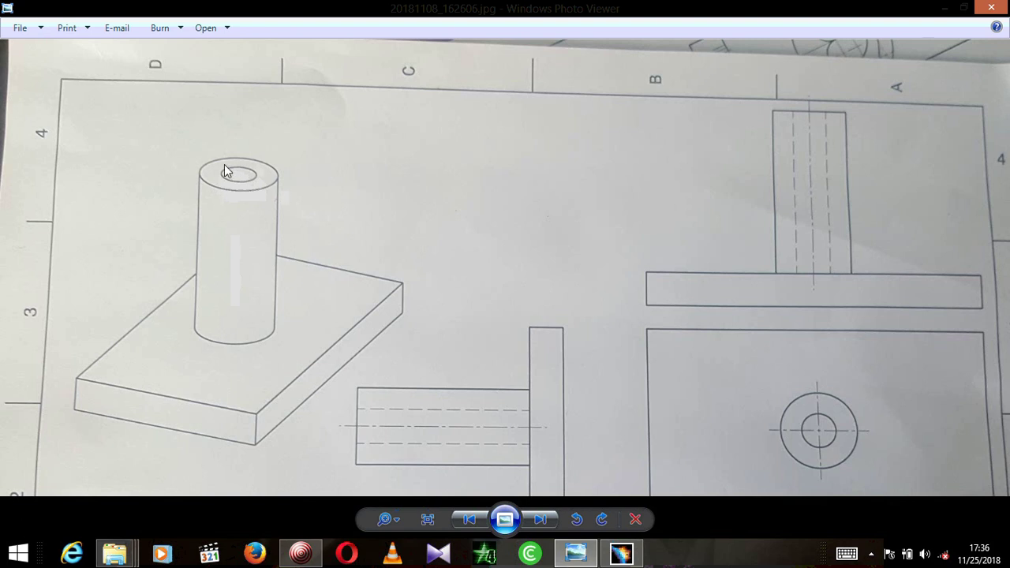
{"action": "left_click", "coordinate": [622, 554]}
{"action": "left_click", "coordinate": [588, 114]}
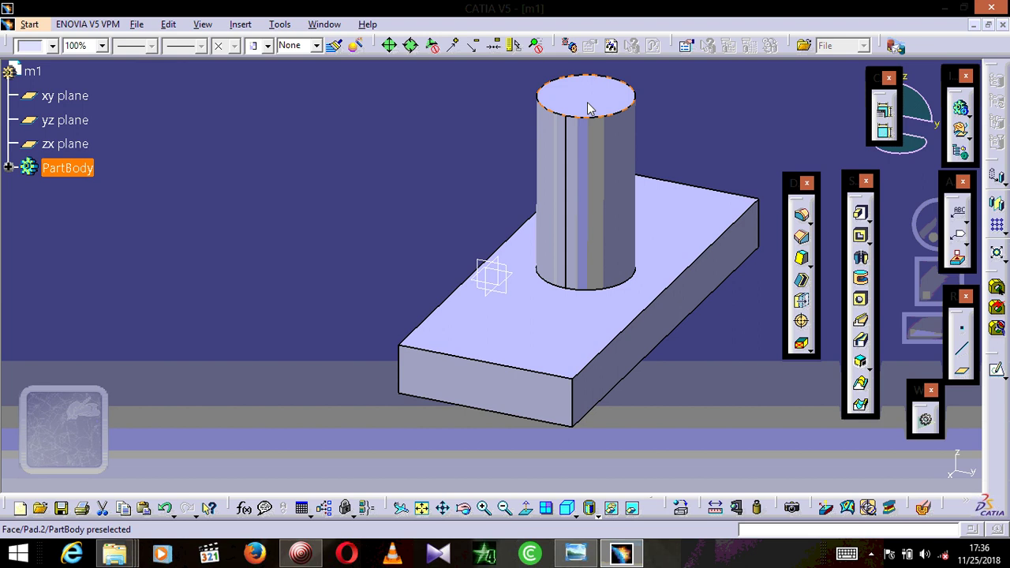
{"action": "left_click", "coordinate": [1000, 373]}
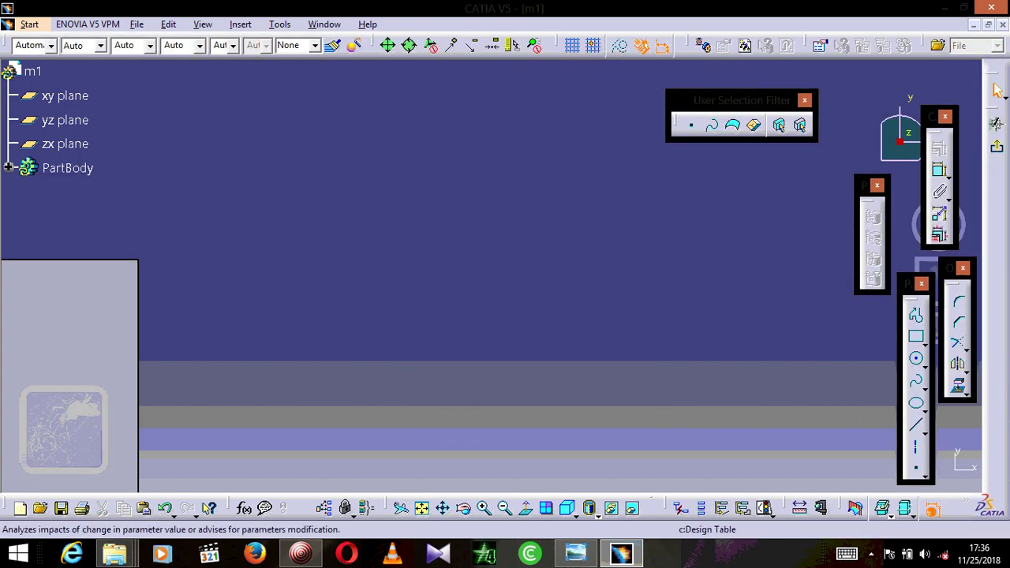
Draw a smaller circle centred in the cylinder's circular outline, adjust its centre to be concentric, and finish the sketch.
{"action": "left_click", "coordinate": [424, 510]}
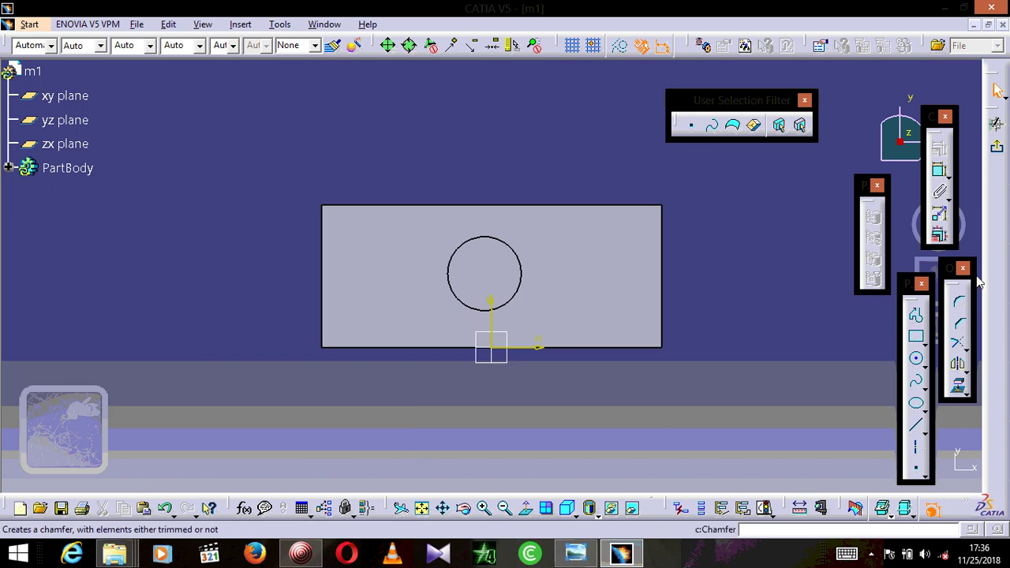
{"action": "left_click", "coordinate": [919, 362]}
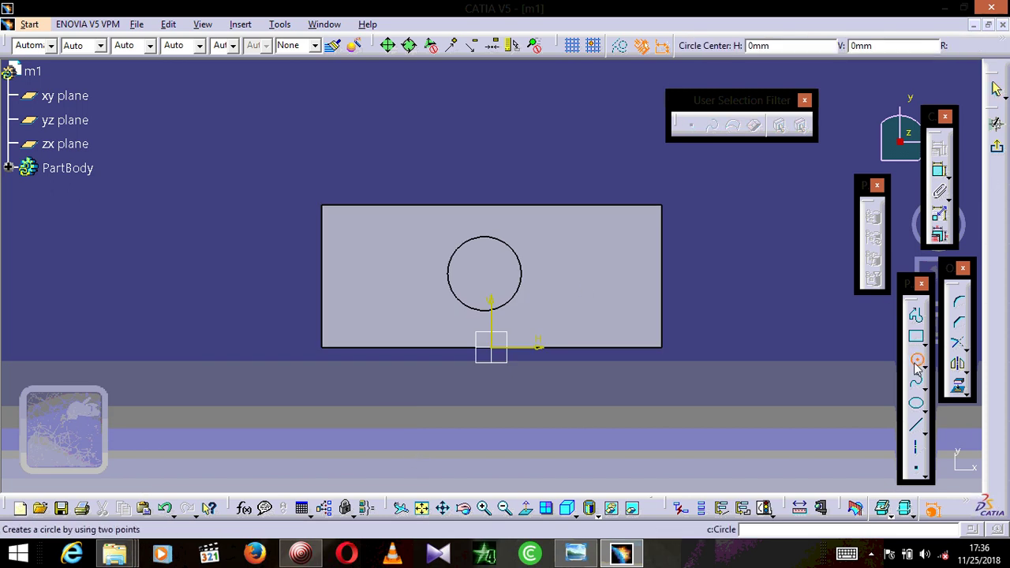
{"action": "left_click", "coordinate": [506, 278]}
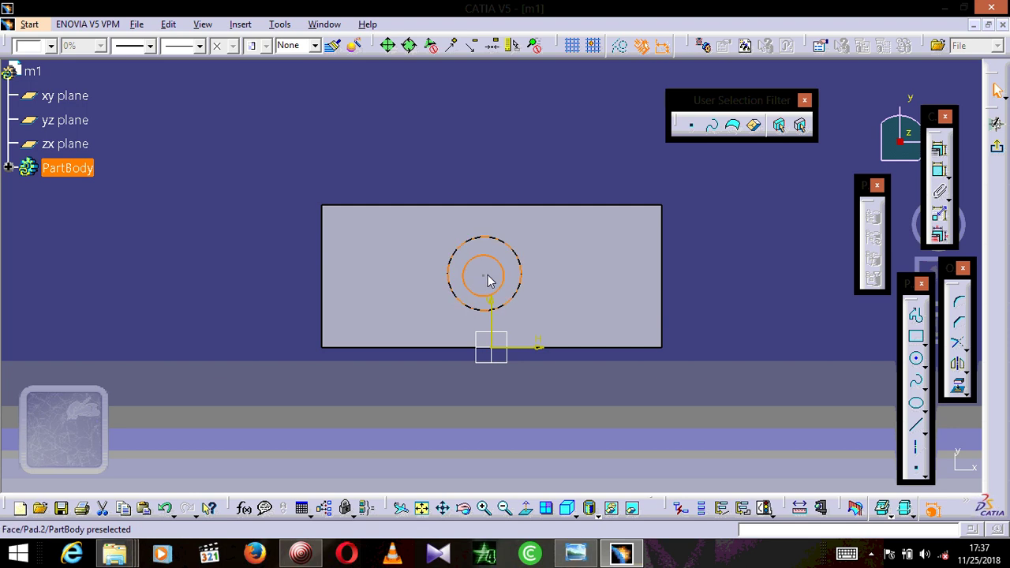
{"action": "left_click", "coordinate": [485, 279]}
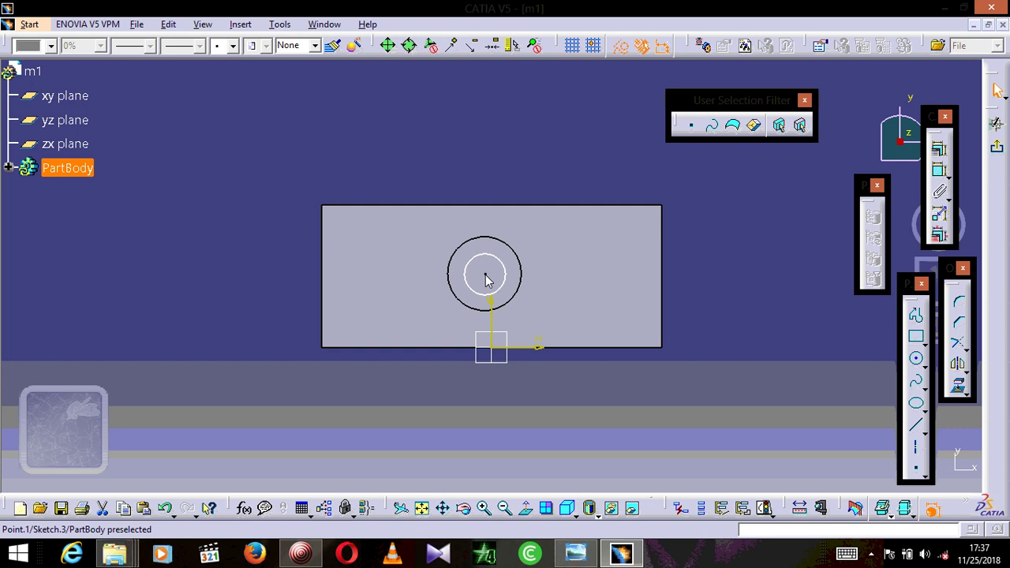
{"action": "left_click", "coordinate": [483, 277]}
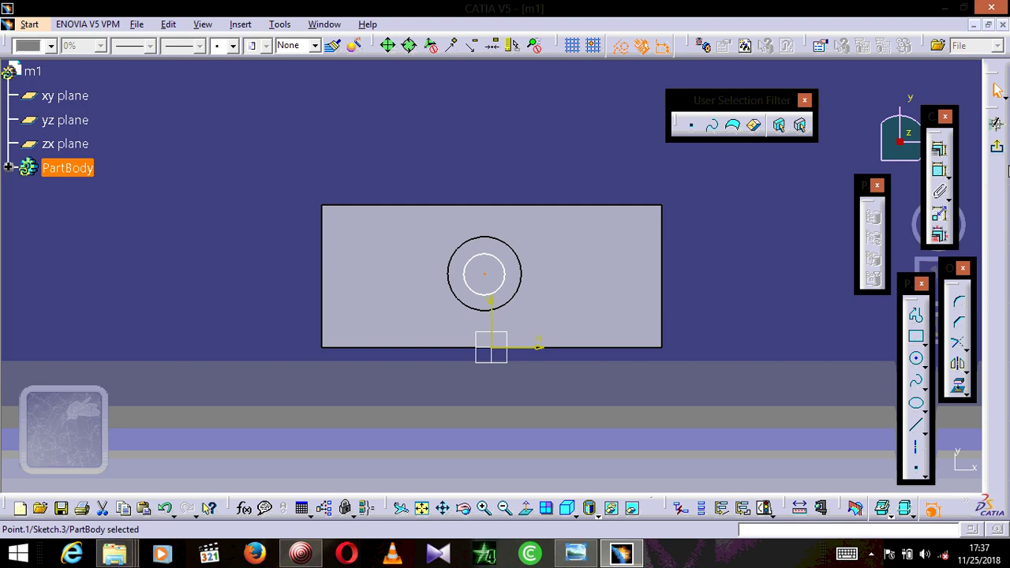
{"action": "left_click", "coordinate": [997, 148]}
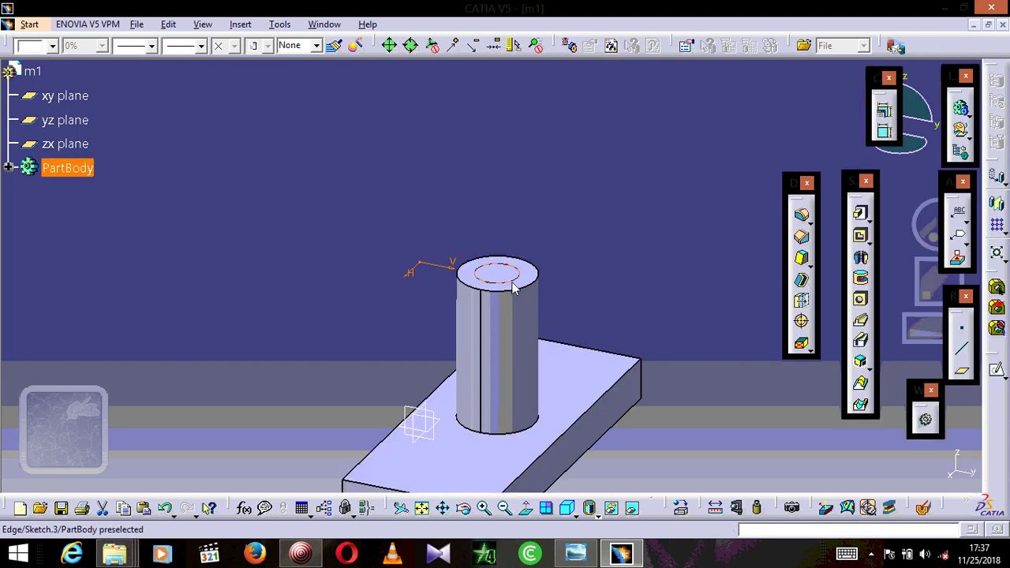
Cut a 100 mm deep pocket from the inner circle through the cylinder and inspect the hollow part.
{"action": "left_click", "coordinate": [864, 238]}
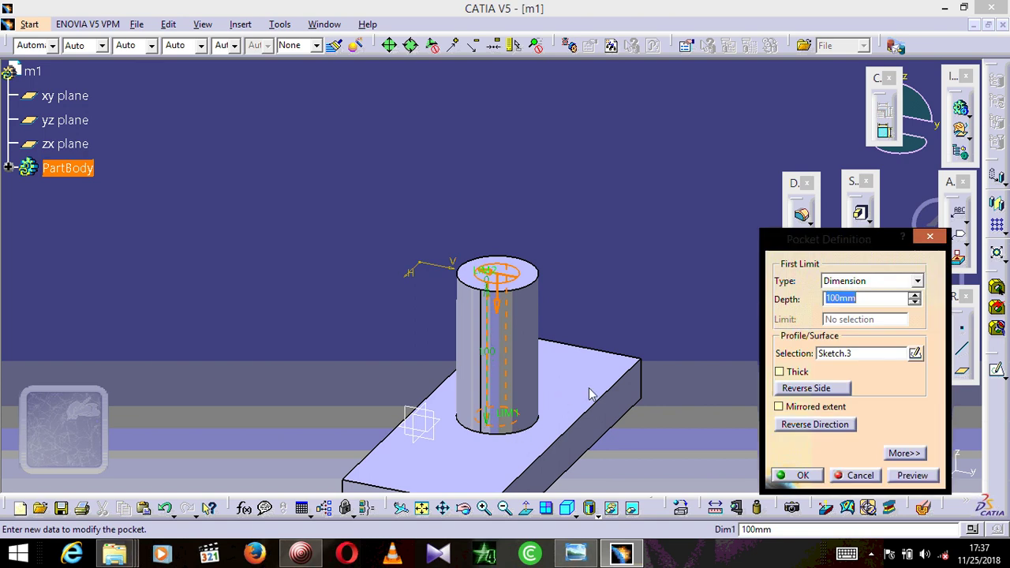
{"action": "left_click", "coordinate": [803, 476]}
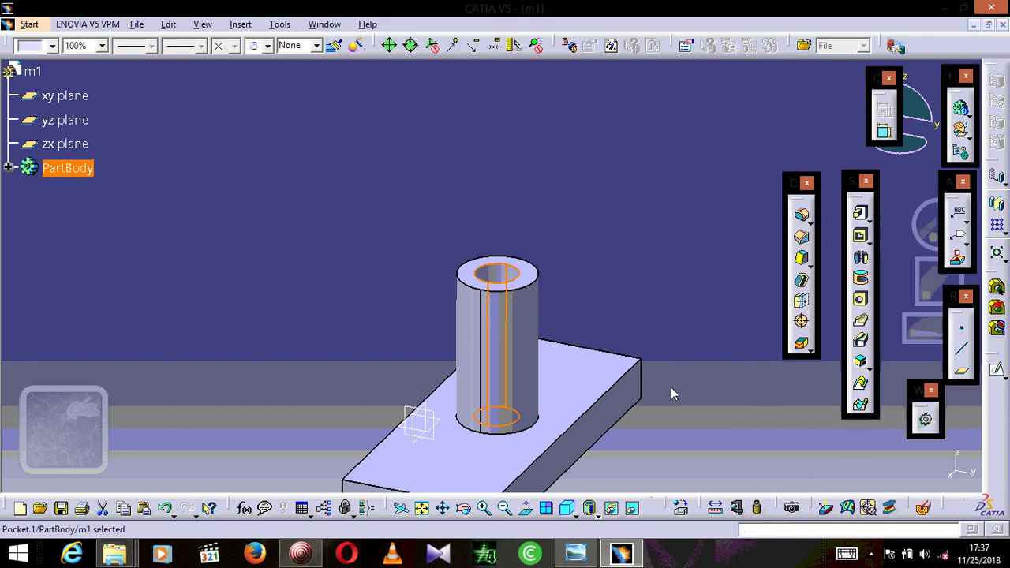
{"action": "left_click", "coordinate": [463, 507]}
{"action": "left_click_drag", "start_coordinate": [561, 461], "coordinate": [596, 385]}
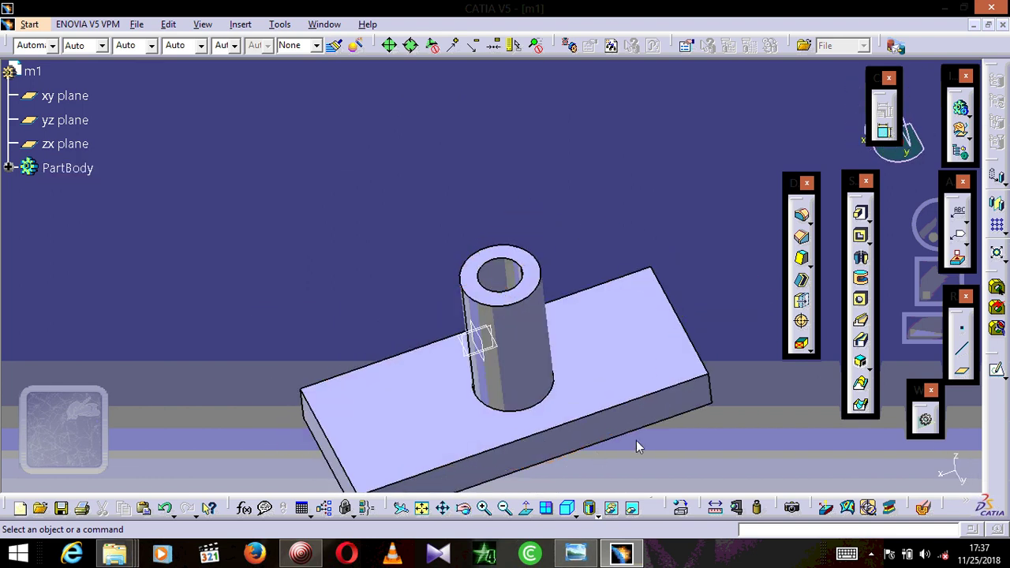
Start a new drawing in the Drafting workbench and choose the Front, Bottom and Right layout after checking the reference drawing's views.
{"action": "left_click", "coordinate": [30, 24]}
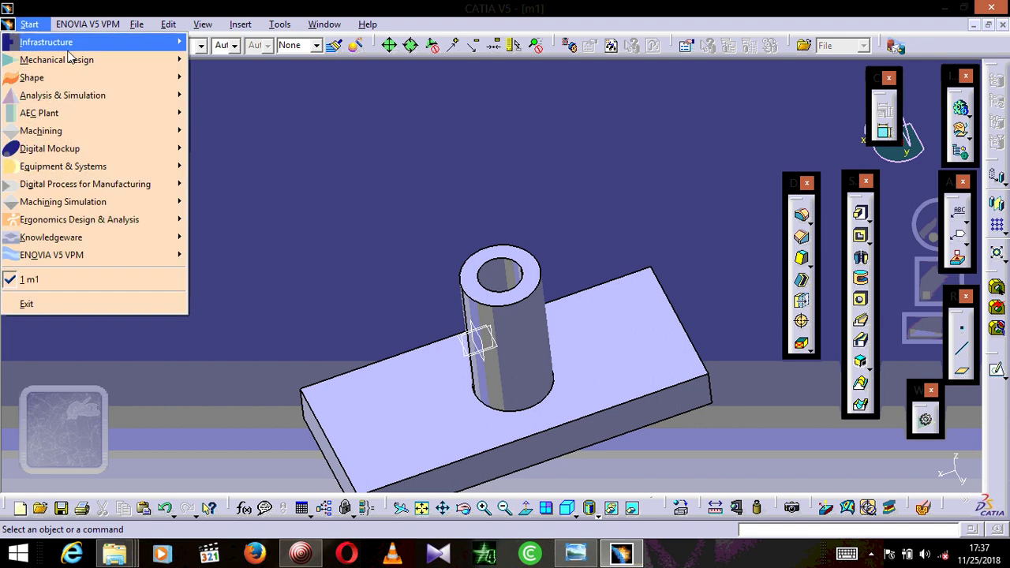
{"action": "mouse_move", "coordinate": [70, 61]}
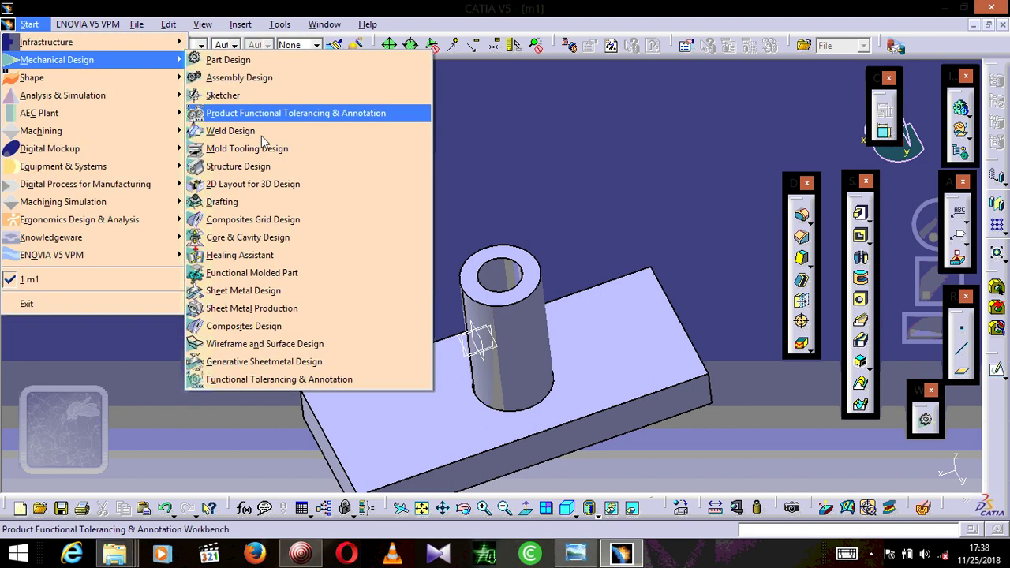
{"action": "left_click", "coordinate": [221, 207]}
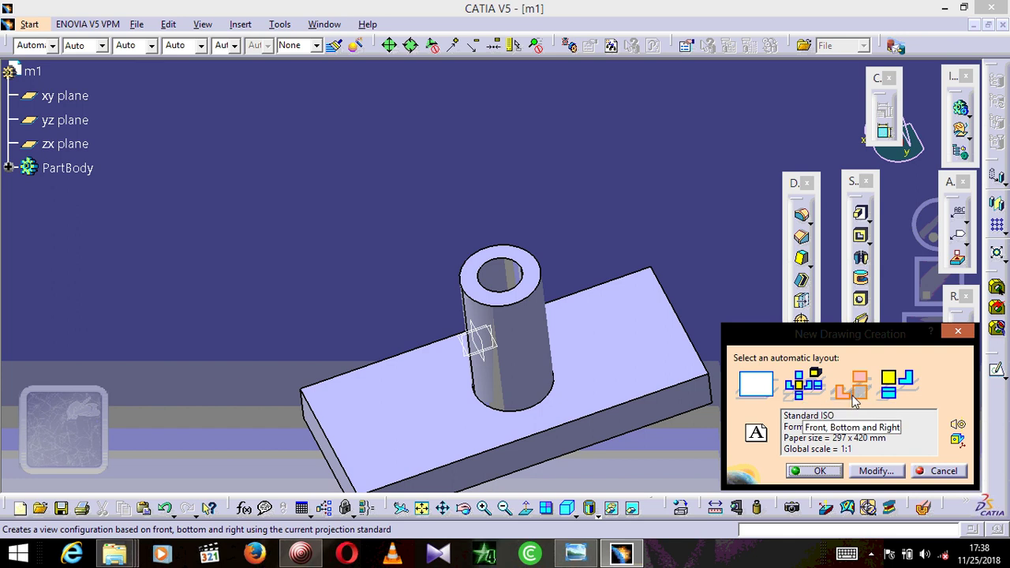
{"action": "left_click", "coordinate": [575, 554]}
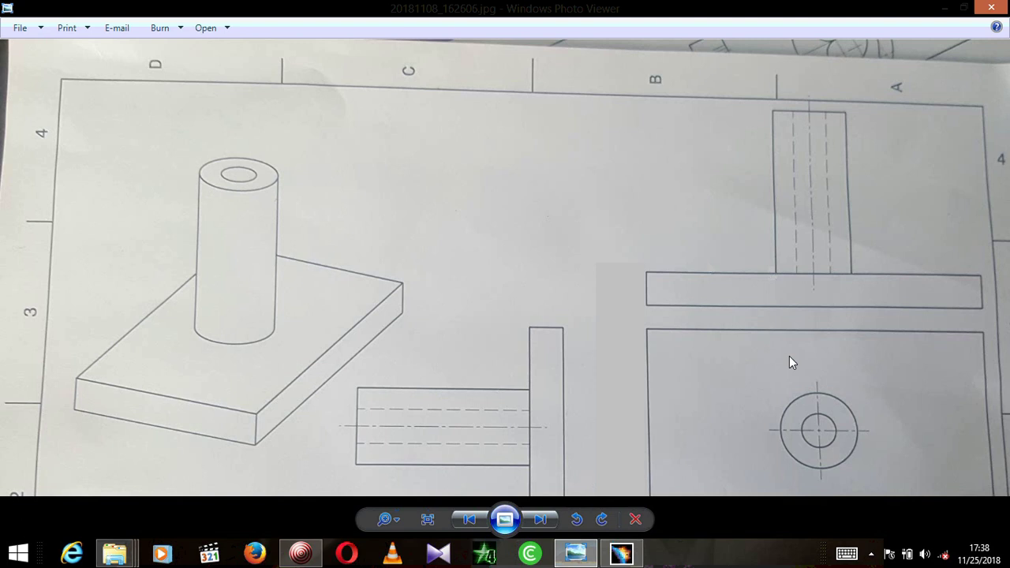
{"action": "key", "text": "Right"}
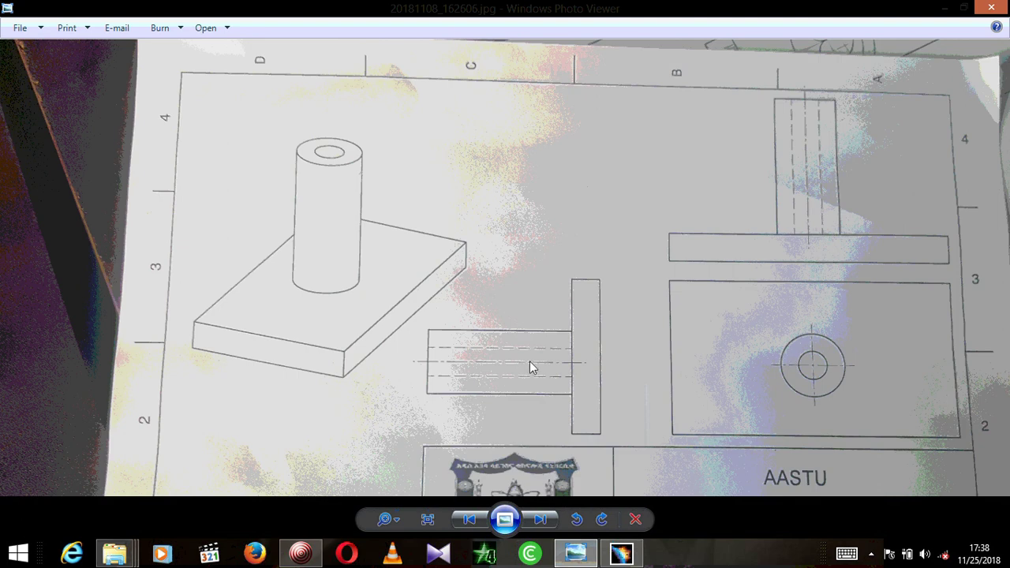
{"action": "mouse_move", "coordinate": [585, 557]}
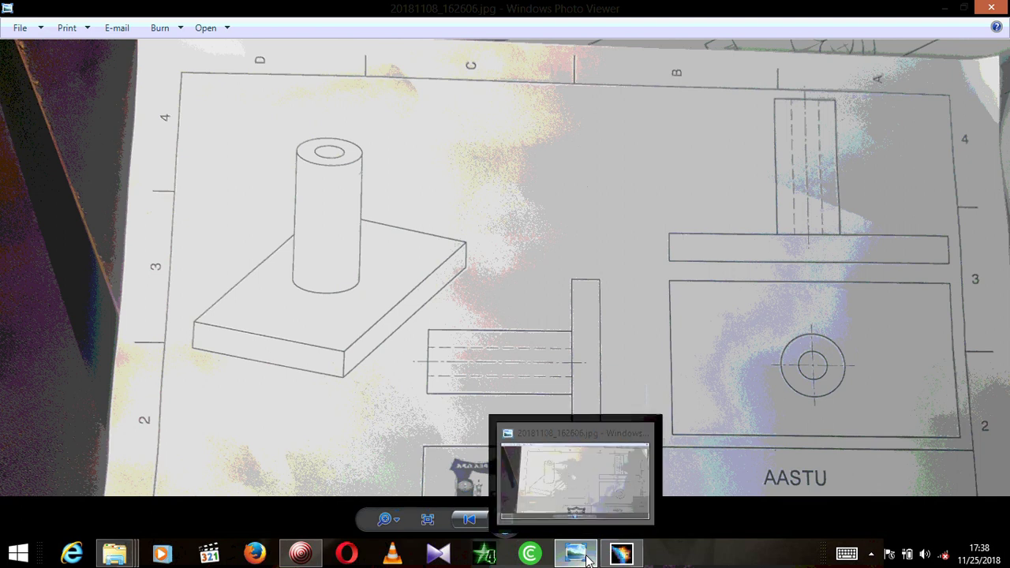
{"action": "left_click", "coordinate": [621, 555]}
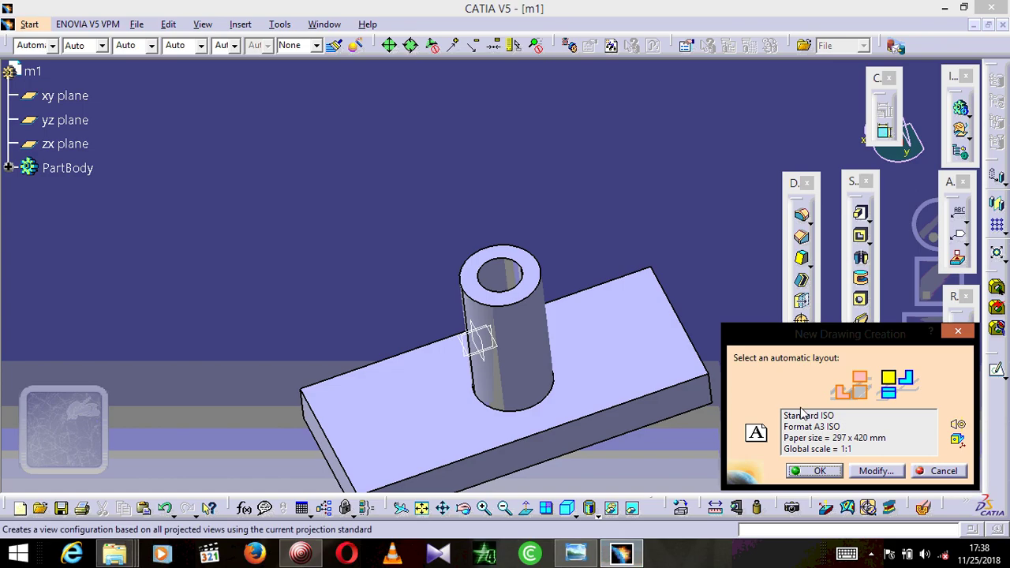
{"action": "left_click", "coordinate": [858, 392]}
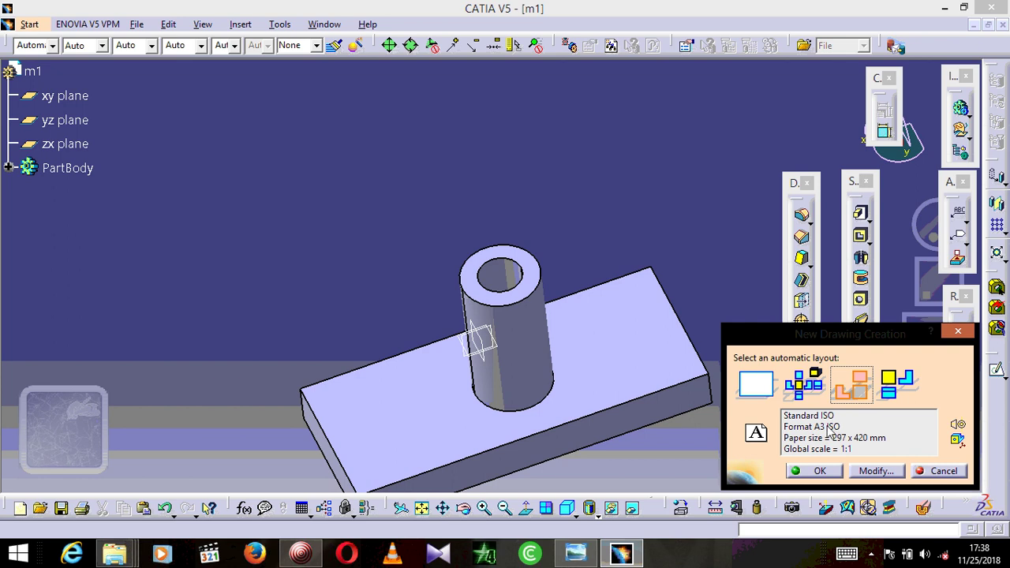
Set the sheet to ISO standard, A3 ISO format and landscape orientation, and create the drawing.
{"action": "left_click", "coordinate": [876, 471]}
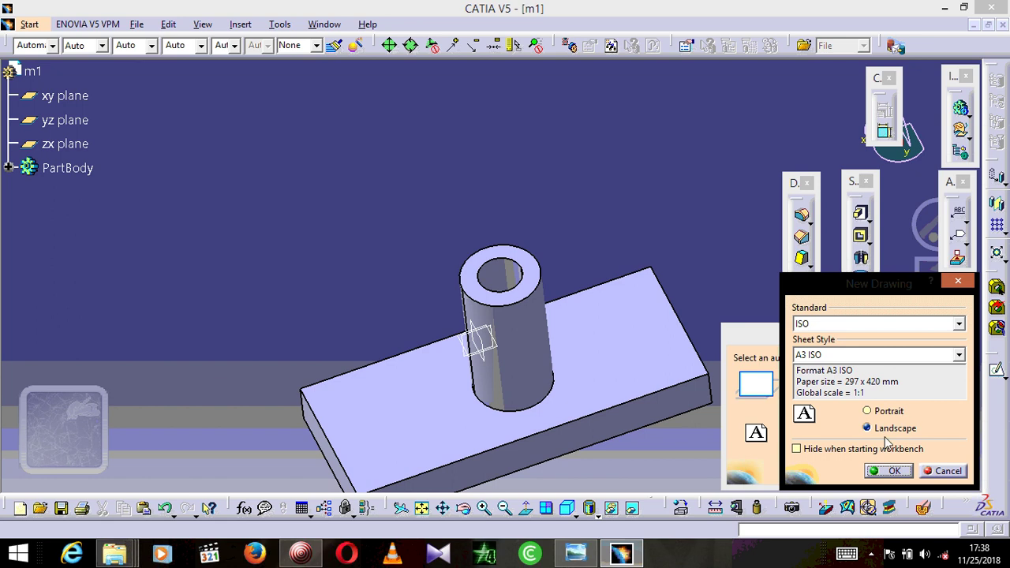
{"action": "left_click", "coordinate": [871, 432]}
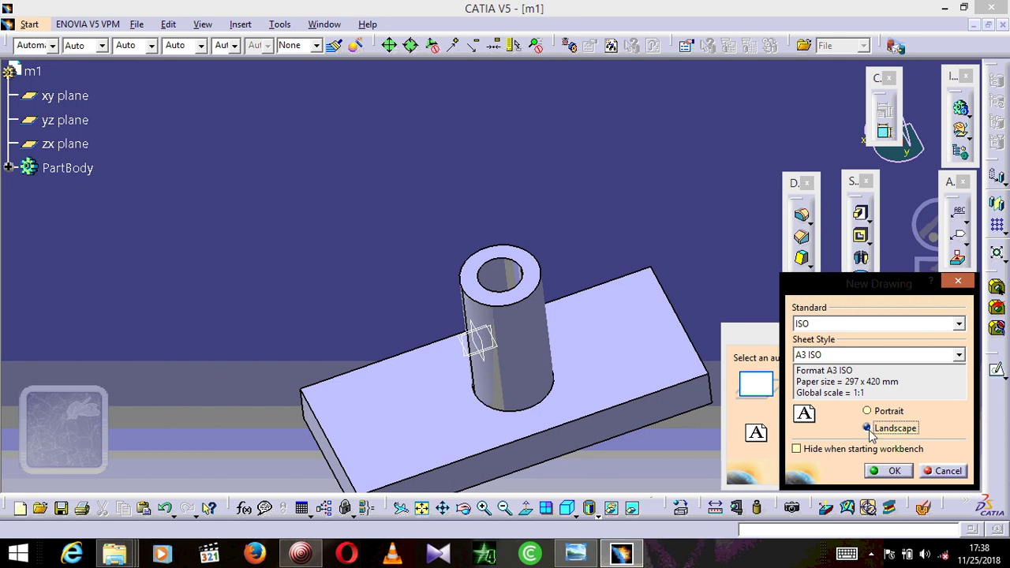
{"action": "left_click", "coordinate": [888, 472]}
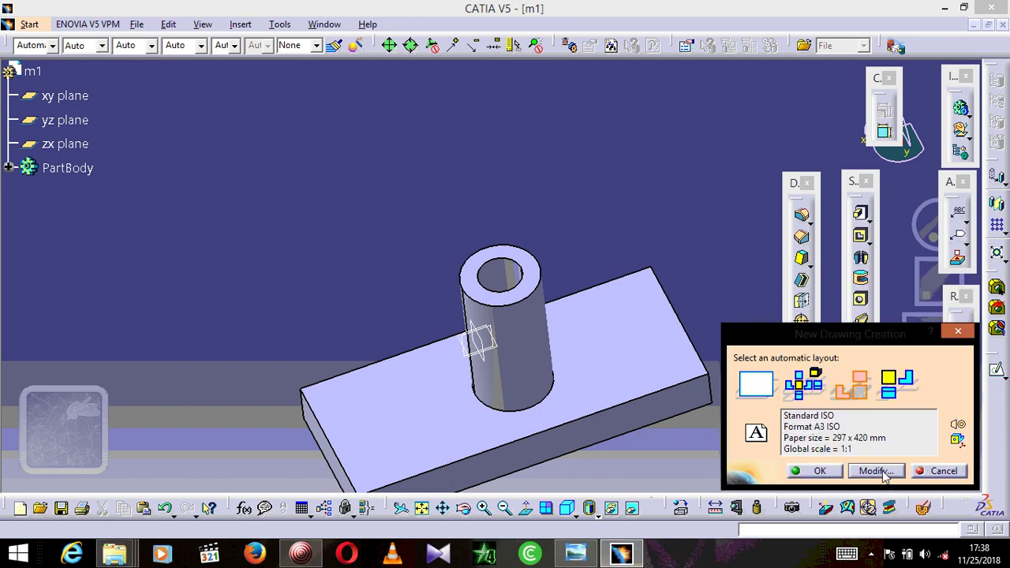
{"action": "left_click", "coordinate": [827, 474]}
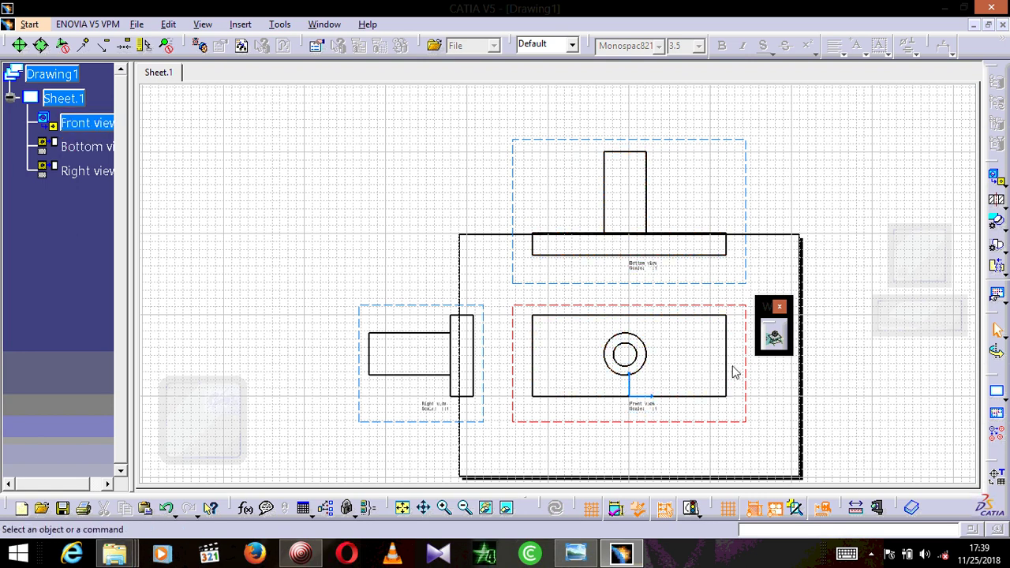
Set the bottom view's scale to 1:3 with hidden lines shown, and move the view onto the sheet just above the front view.
{"action": "scroll", "coordinate": [737, 371], "scroll_direction": "down", "scroll_amount": 3}
{"action": "scroll", "coordinate": [732, 336], "scroll_direction": "up", "scroll_amount": 1}
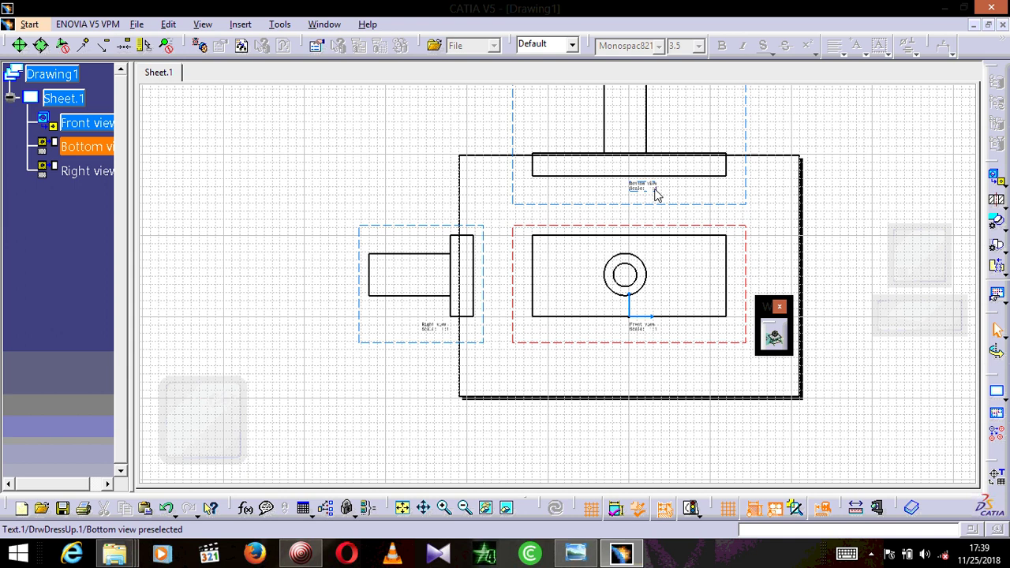
{"action": "scroll", "coordinate": [659, 194], "scroll_direction": "up", "scroll_amount": 2}
{"action": "left_click", "coordinate": [705, 143]}
{"action": "right_click", "coordinate": [705, 142]}
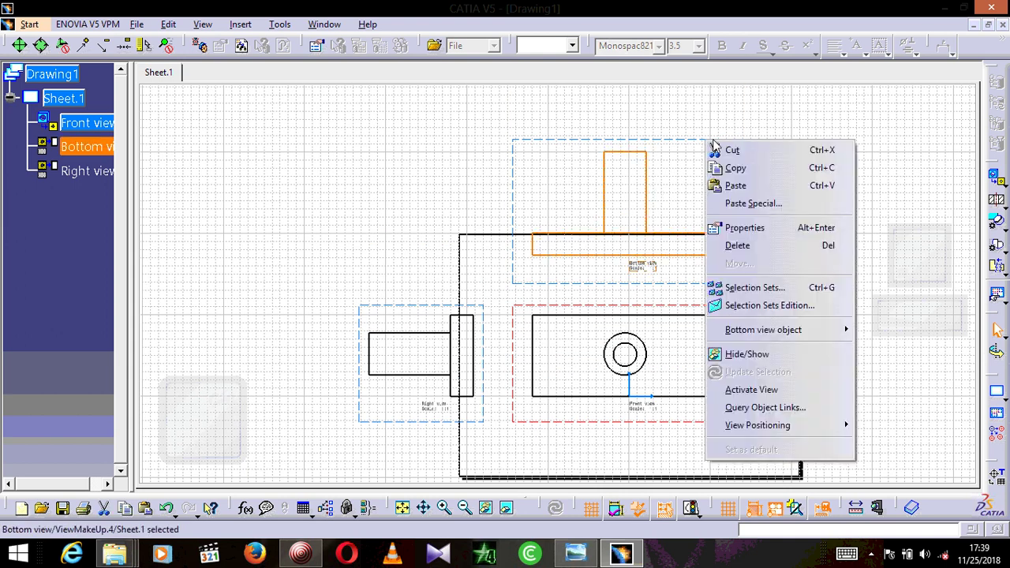
{"action": "left_click", "coordinate": [766, 228]}
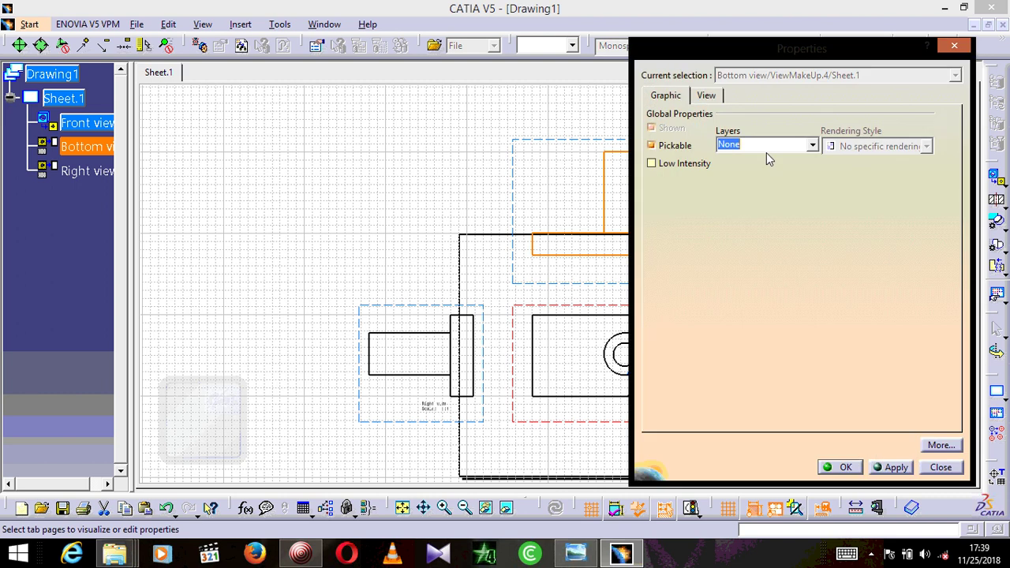
{"action": "left_click", "coordinate": [705, 96]}
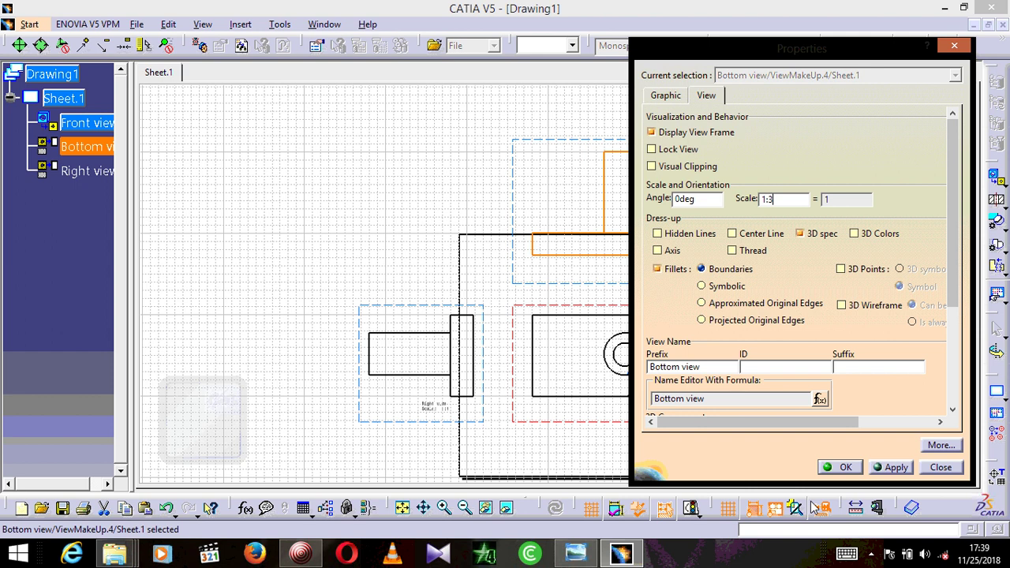
{"action": "left_click", "coordinate": [658, 234]}
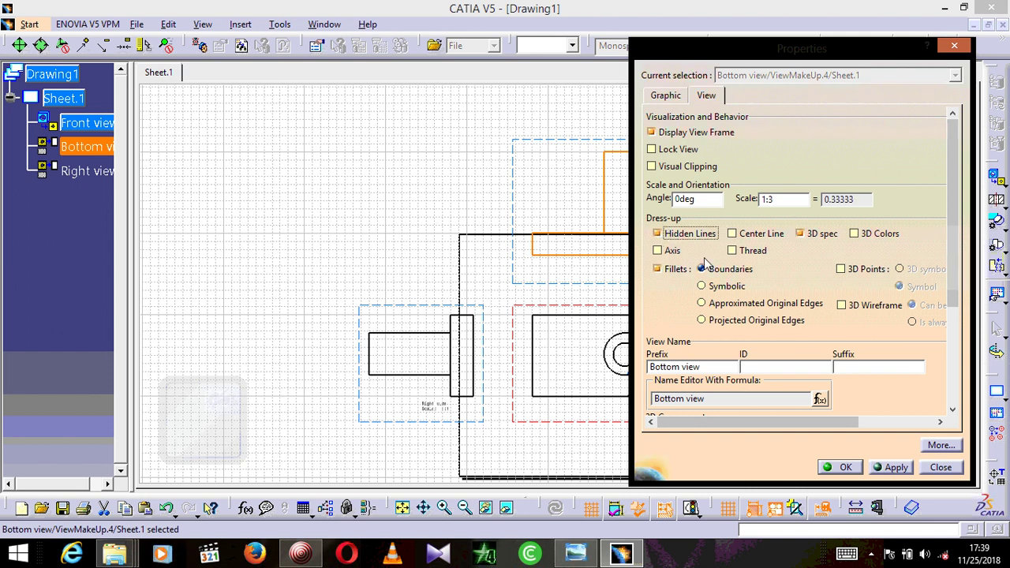
{"action": "left_click", "coordinate": [895, 467]}
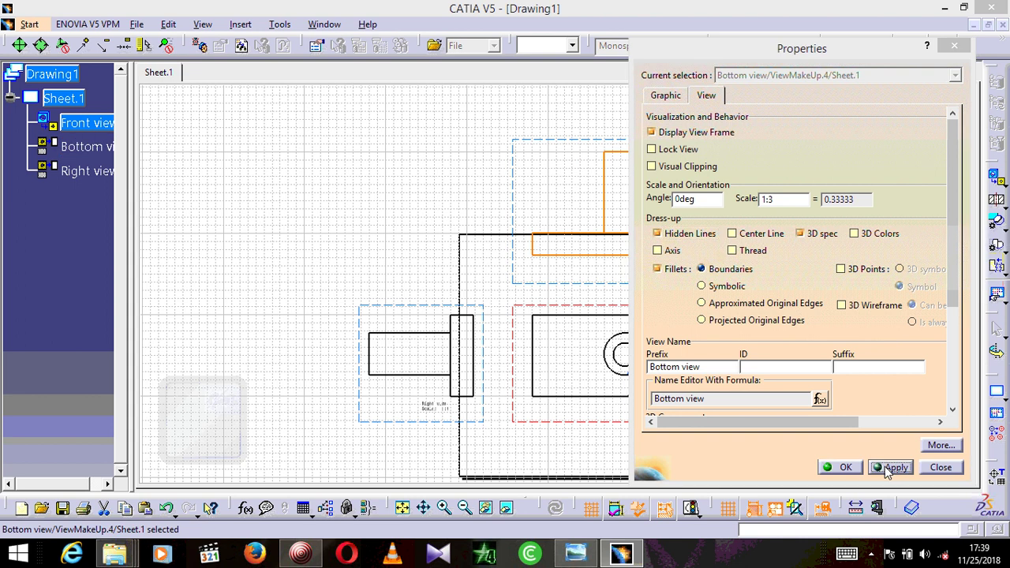
{"action": "left_click", "coordinate": [844, 468]}
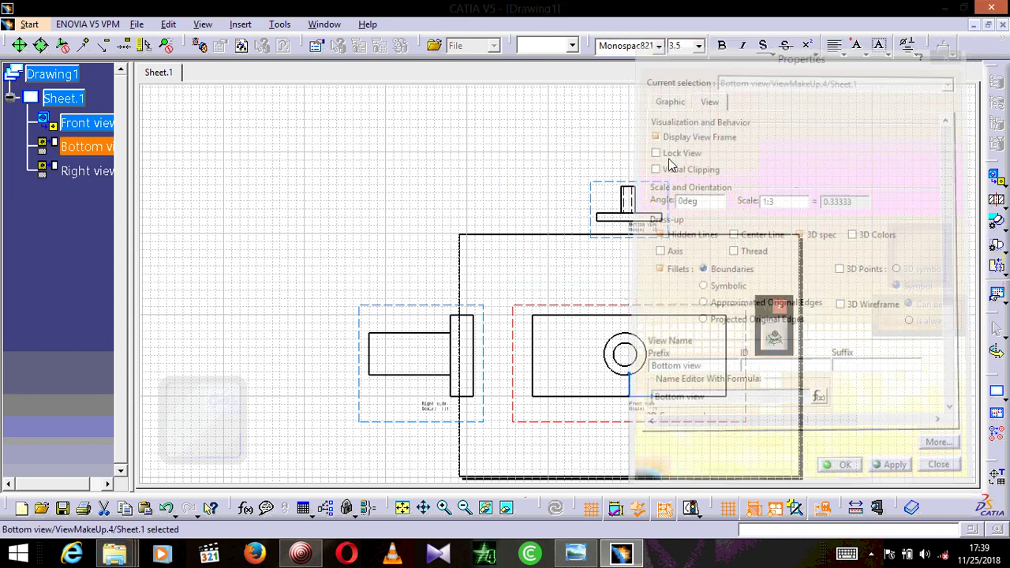
{"action": "left_click_drag", "start_coordinate": [653, 190], "coordinate": [711, 257]}
{"action": "left_click_drag", "start_coordinate": [638, 262], "coordinate": [640, 255]}
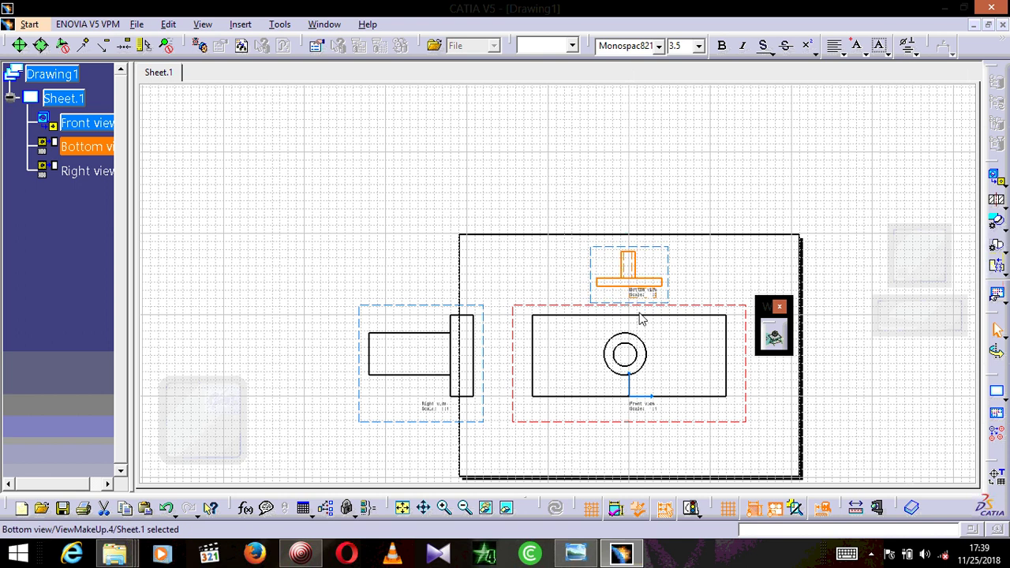
Set the front view's scale to 1:3 and turn on its hidden lines.
{"action": "right_click", "coordinate": [689, 312]}
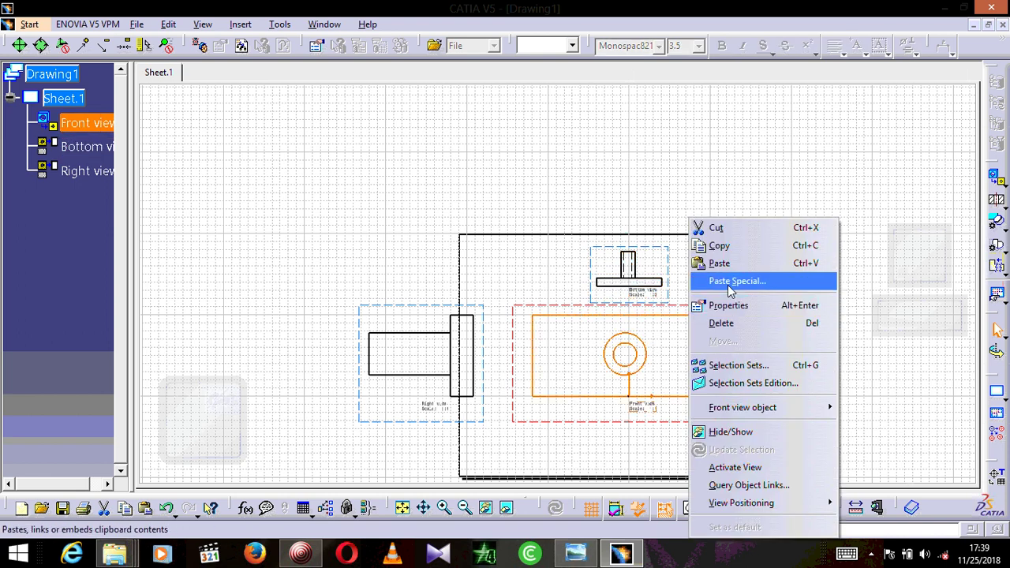
{"action": "left_click", "coordinate": [745, 307]}
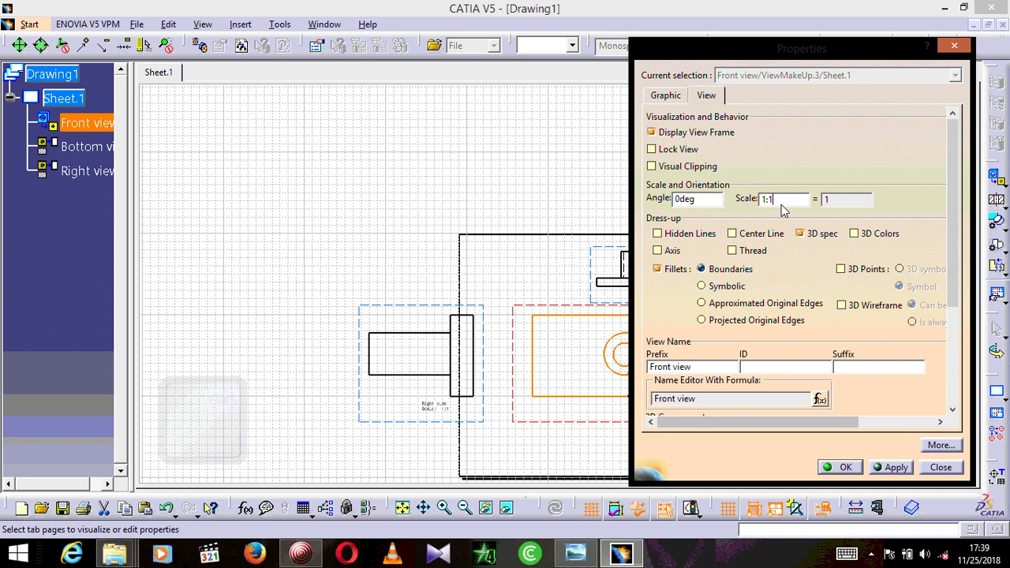
{"action": "key", "text": "BackSpace"}
{"action": "type", "text": "3"}
{"action": "left_click", "coordinate": [669, 236]}
{"action": "left_click", "coordinate": [896, 468]}
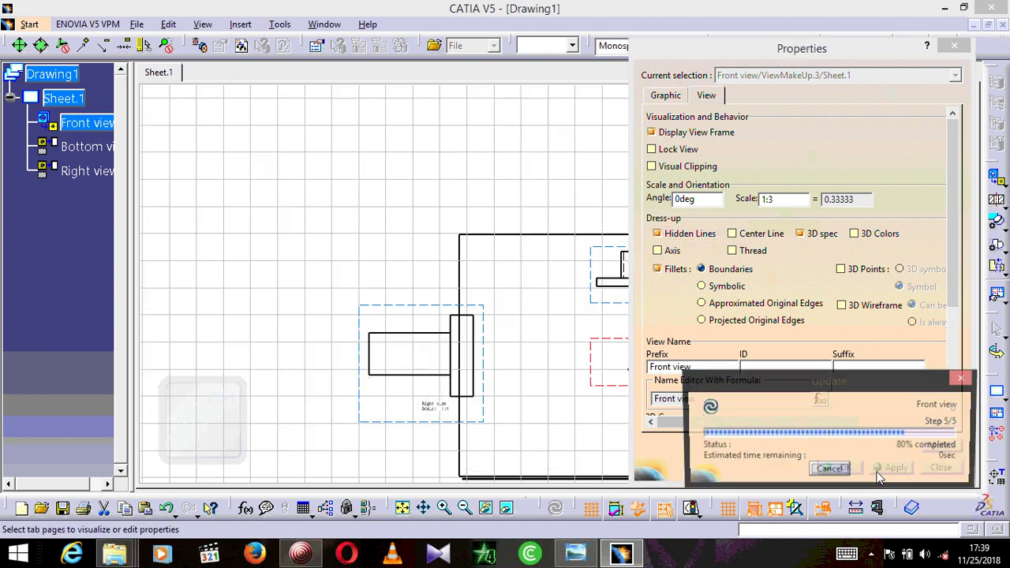
{"action": "left_click", "coordinate": [842, 468]}
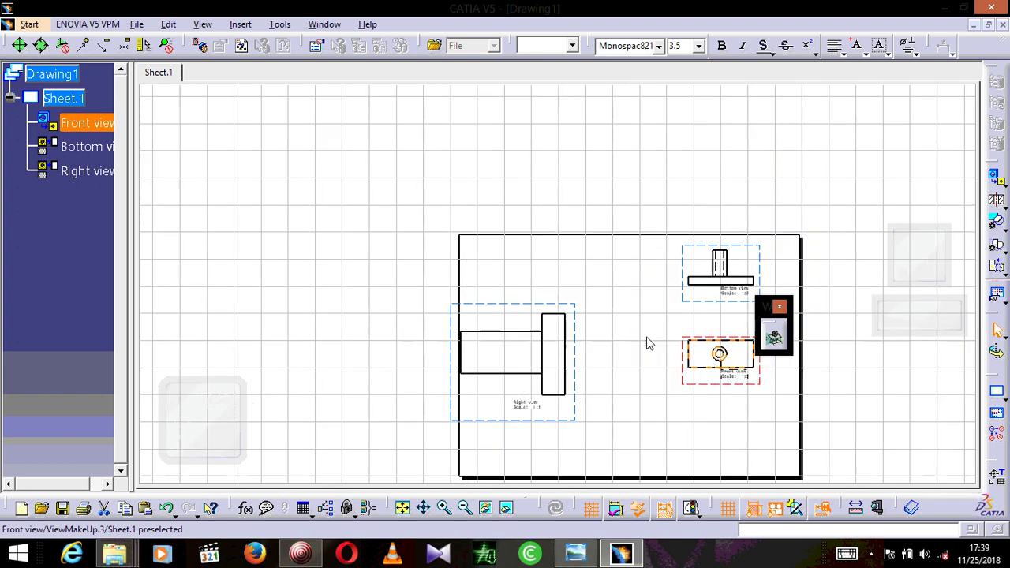
Set the right view's scale to 1:3 and display its hidden lines.
{"action": "left_click", "coordinate": [550, 309]}
{"action": "right_click", "coordinate": [550, 310]}
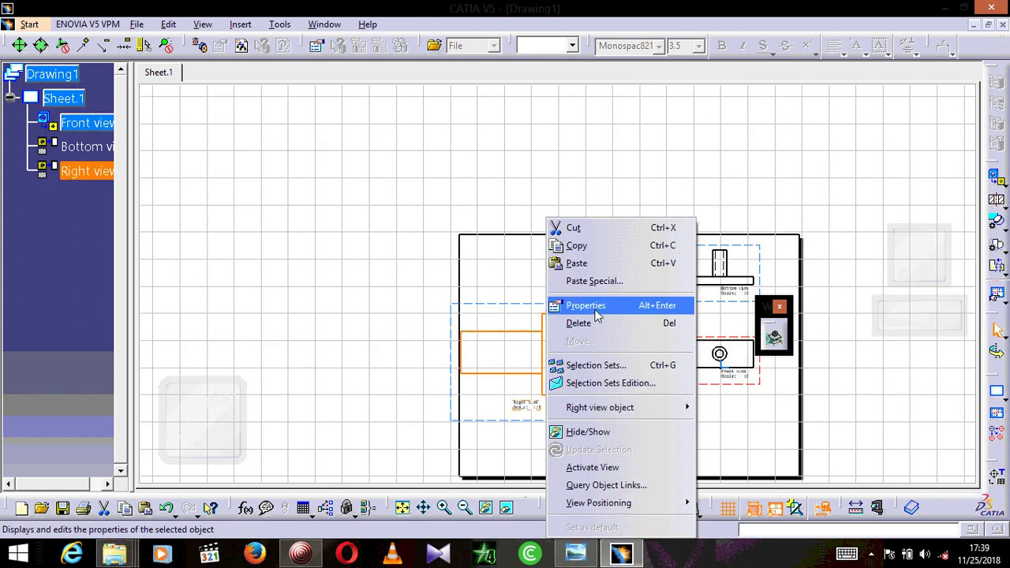
{"action": "left_click", "coordinate": [568, 306]}
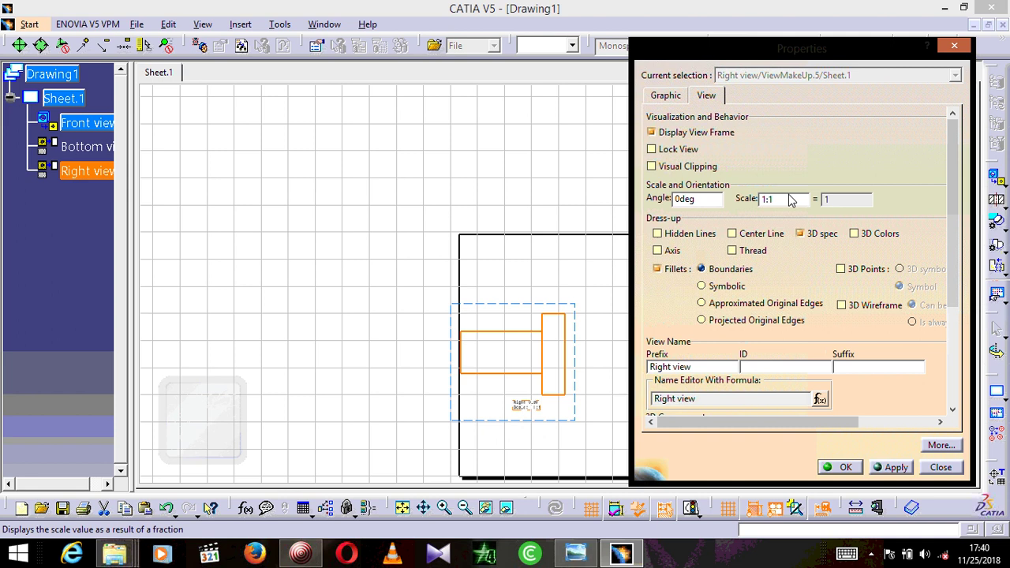
{"action": "left_click", "coordinate": [789, 199]}
{"action": "key", "text": "BackSpace"}
{"action": "type", "text": "3"}
{"action": "right_click", "coordinate": [790, 203]}
{"action": "key", "text": "Escape"}
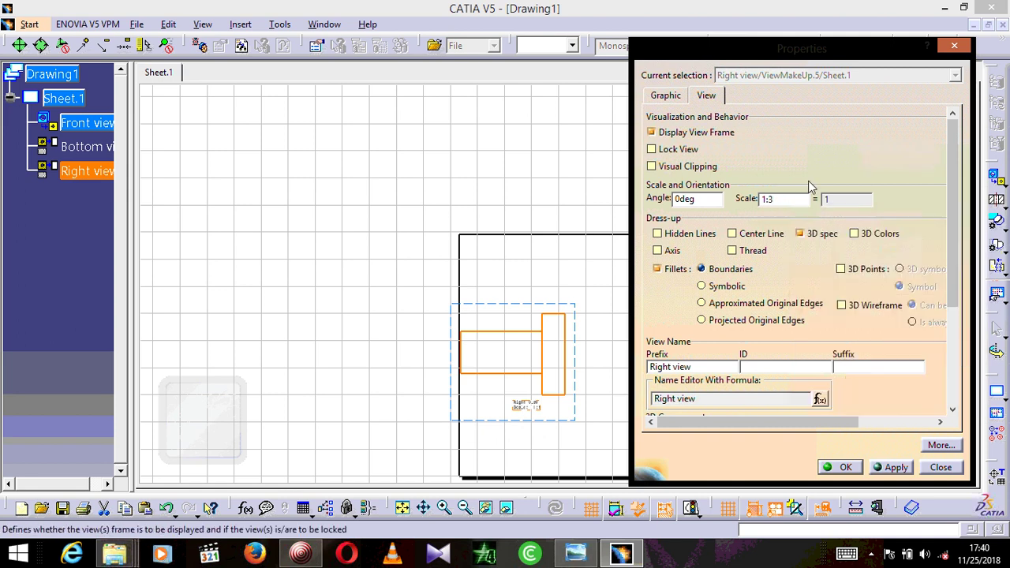
{"action": "left_click", "coordinate": [663, 234]}
{"action": "left_click", "coordinate": [892, 467]}
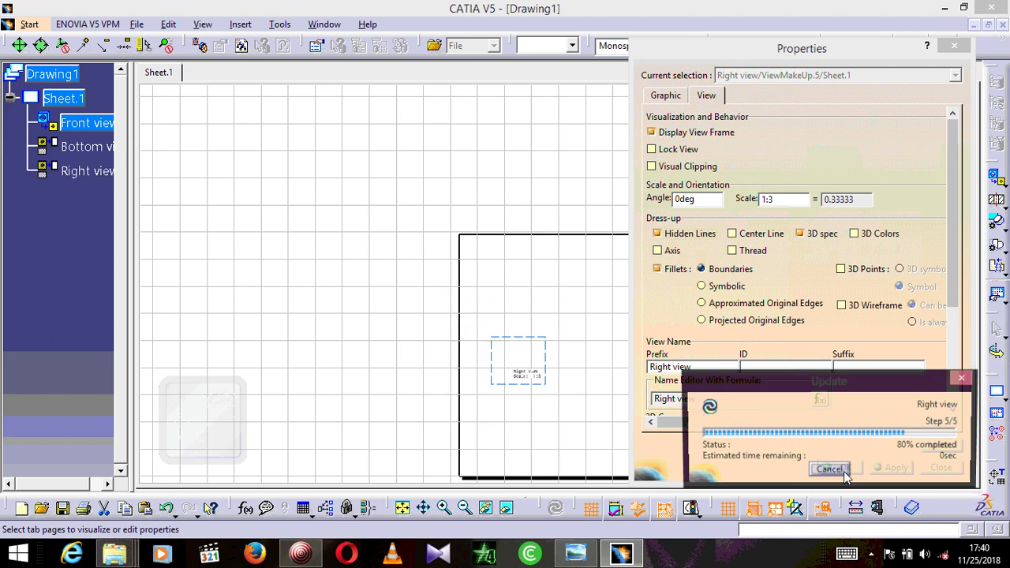
{"action": "left_click", "coordinate": [829, 470]}
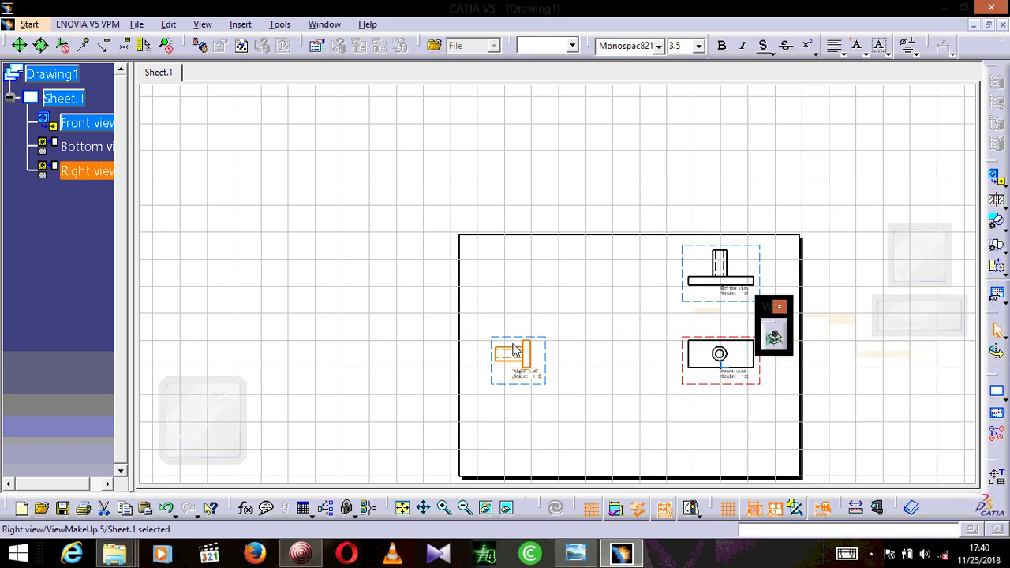
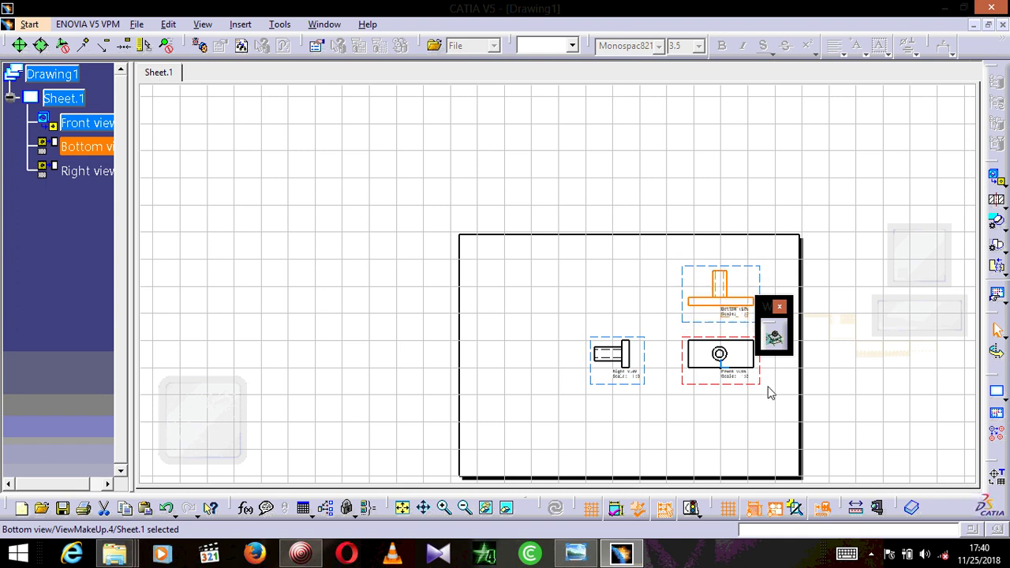
Move the floating workbench toolbar clear of the drawing sheet and switch to editing the sheet background.
{"action": "left_click_drag", "start_coordinate": [769, 304], "coordinate": [927, 175]}
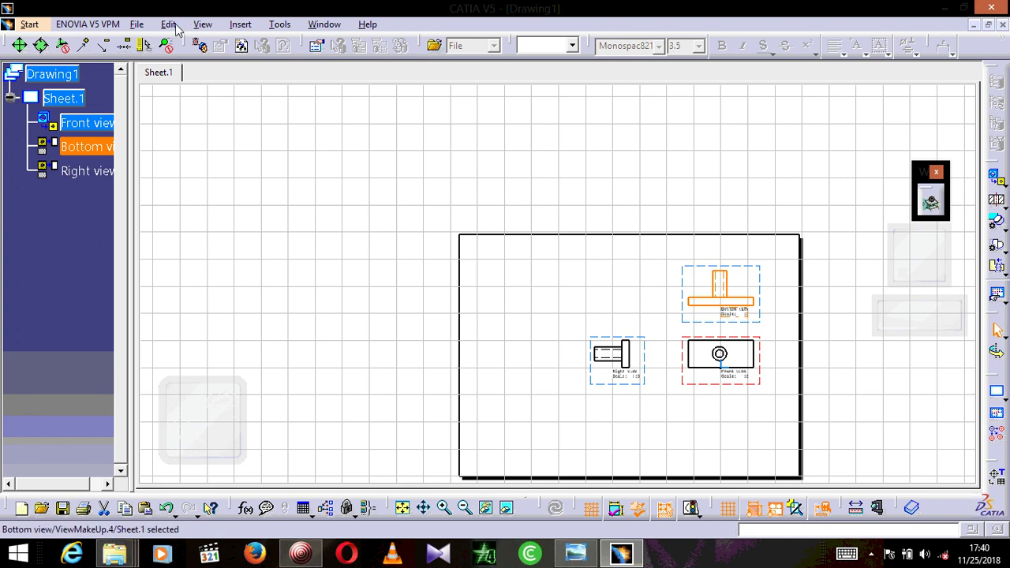
{"action": "left_click", "coordinate": [203, 25]}
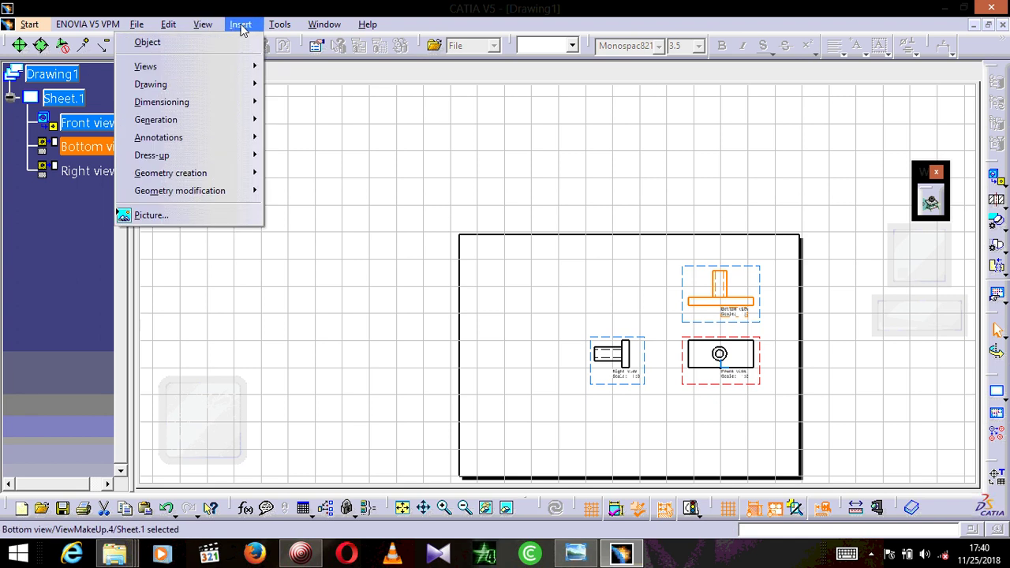
{"action": "mouse_move", "coordinate": [156, 26]}
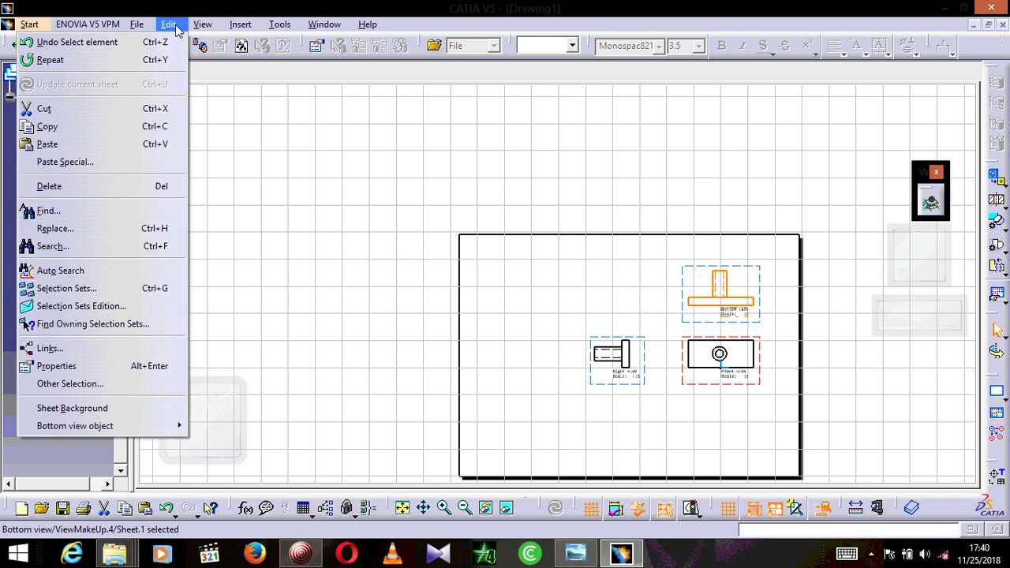
{"action": "mouse_move", "coordinate": [215, 28]}
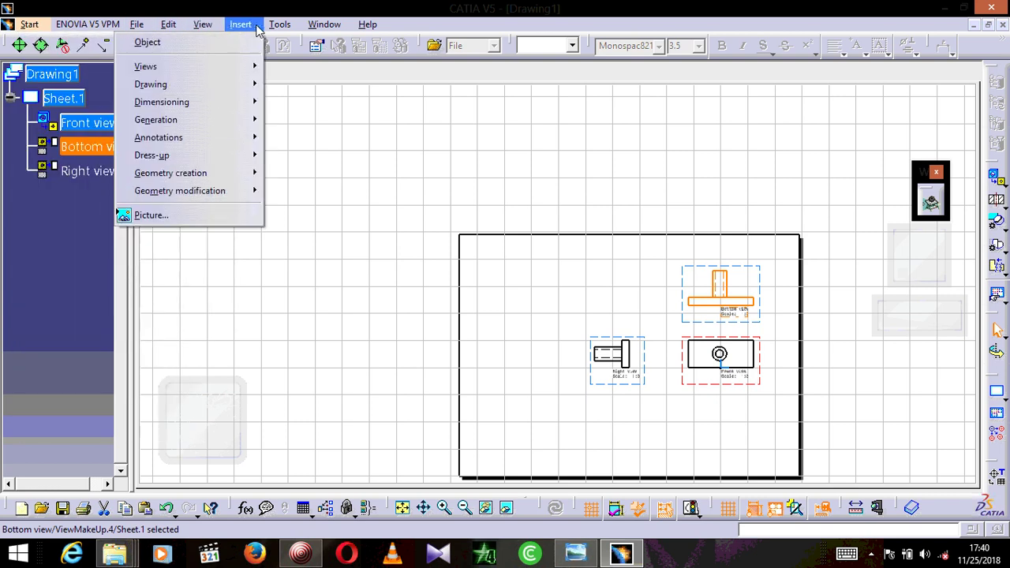
{"action": "mouse_move", "coordinate": [281, 30]}
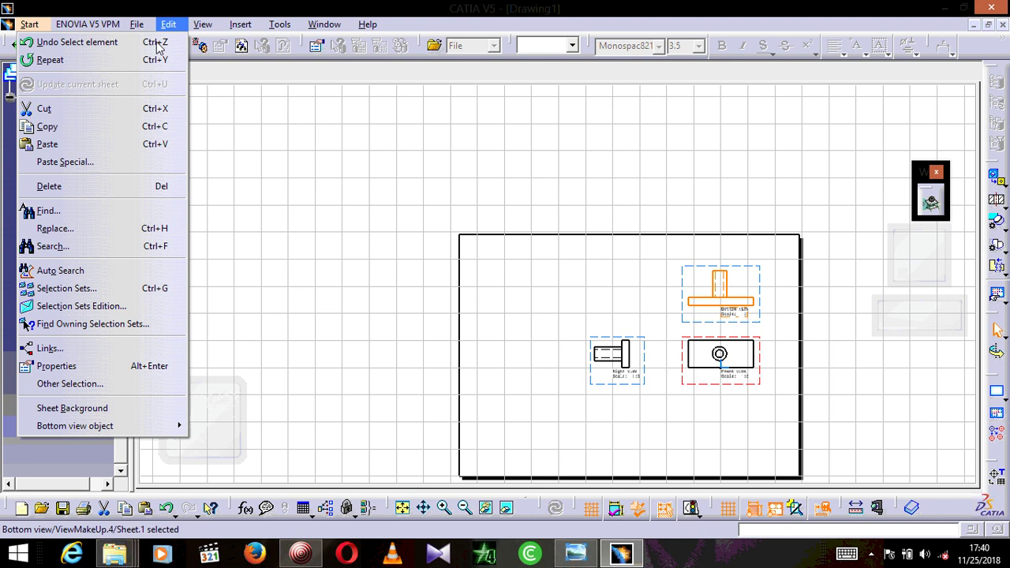
{"action": "left_click", "coordinate": [85, 410]}
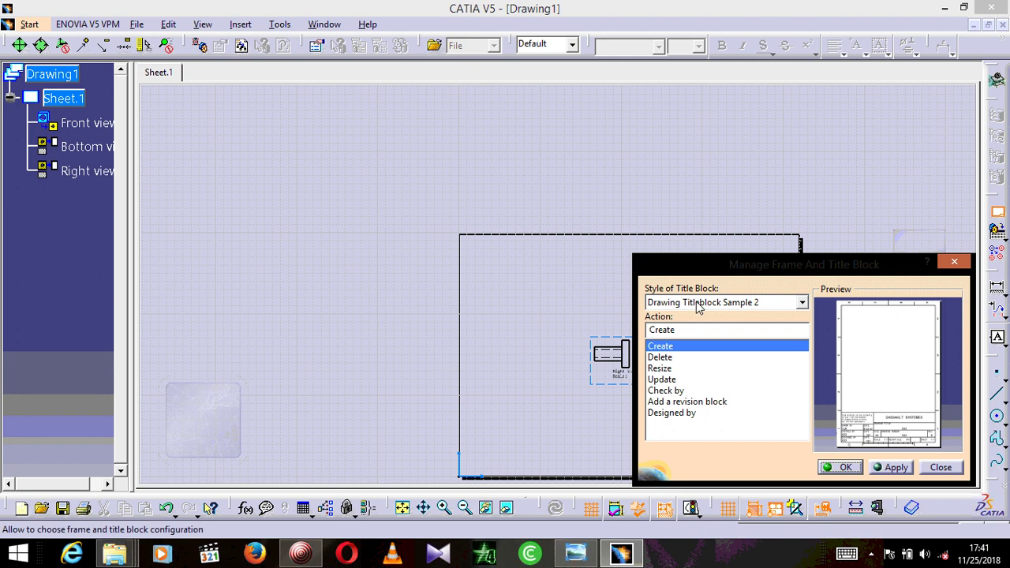
Preview the PlyBook, Sample 1, Sample 2 and Sample Enovia 1 title block styles for the sheet.
{"action": "left_click", "coordinate": [802, 302]}
{"action": "left_click", "coordinate": [711, 319]}
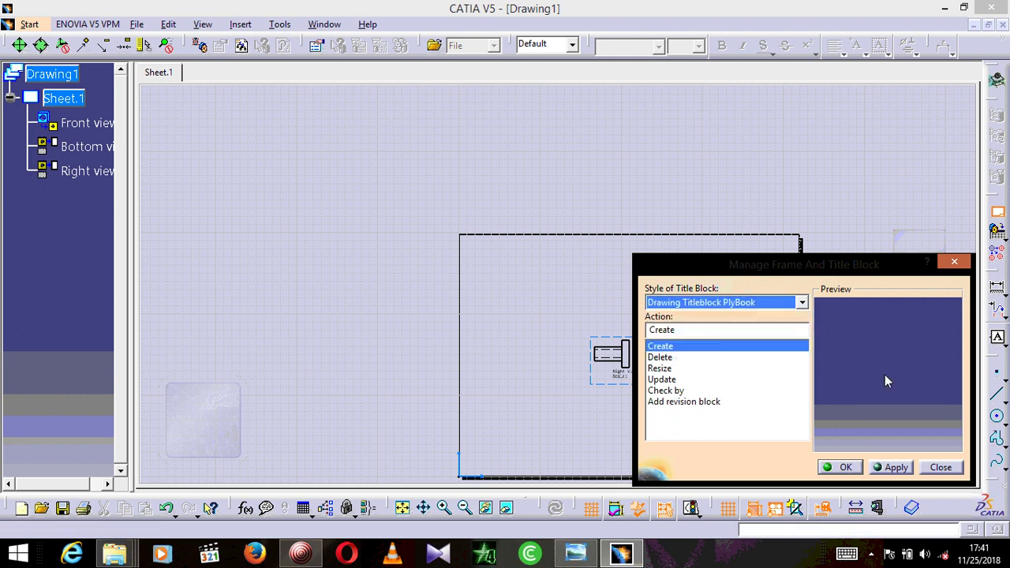
{"action": "left_click", "coordinate": [790, 304]}
{"action": "left_click", "coordinate": [758, 330]}
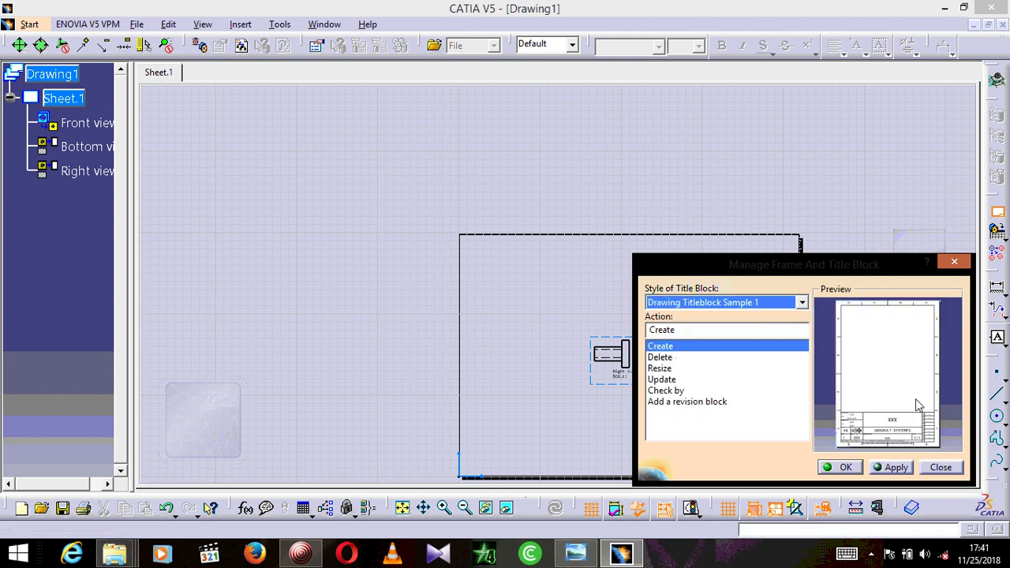
{"action": "left_click", "coordinate": [750, 304]}
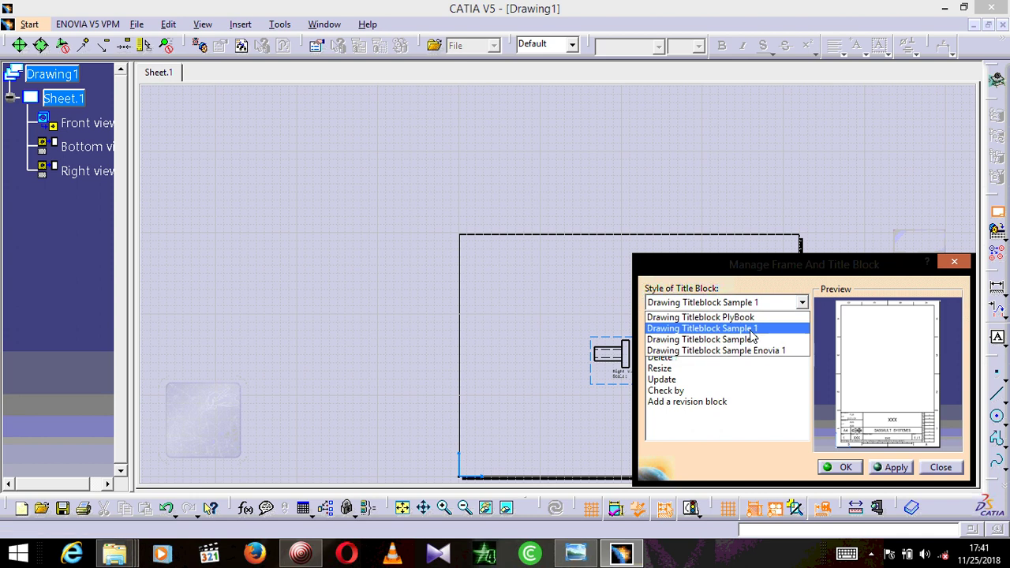
{"action": "left_click", "coordinate": [756, 340]}
{"action": "left_click", "coordinate": [772, 304]}
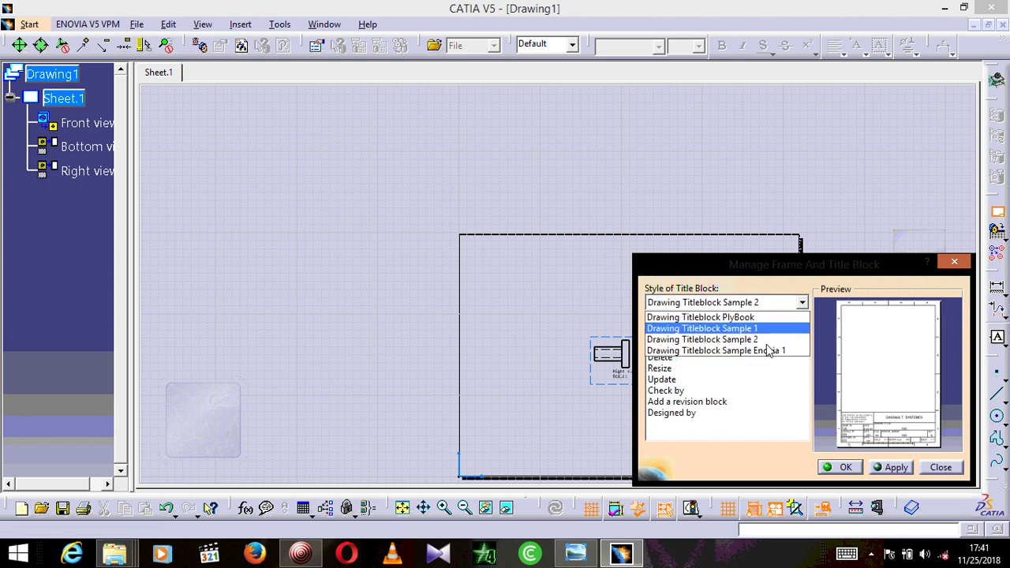
{"action": "left_click", "coordinate": [766, 348]}
Create the sheet's frame and title block in the Drawing Titleblock Sample 2 style.
{"action": "left_click", "coordinate": [758, 305]}
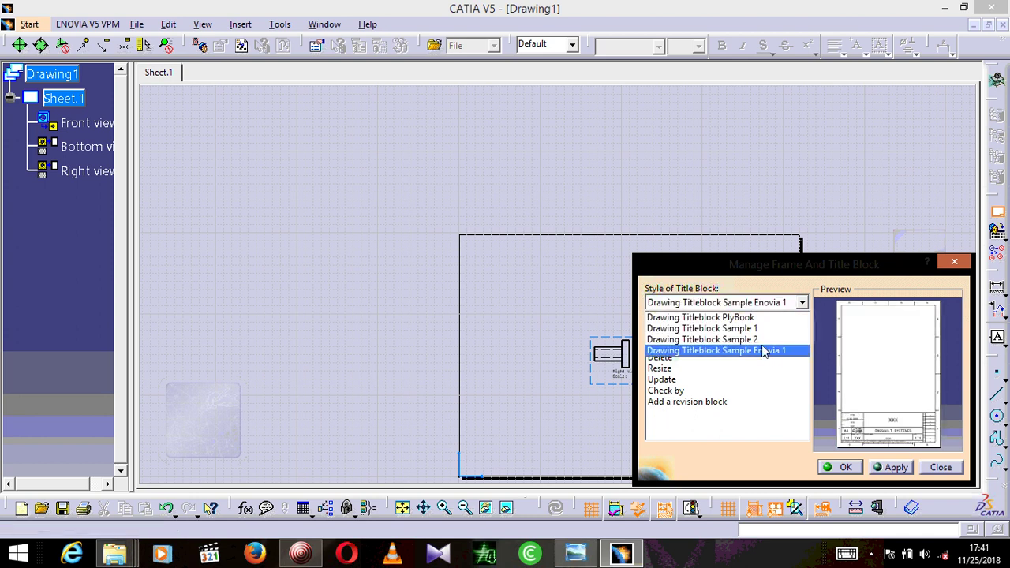
{"action": "left_click", "coordinate": [759, 340]}
{"action": "left_click", "coordinate": [896, 468]}
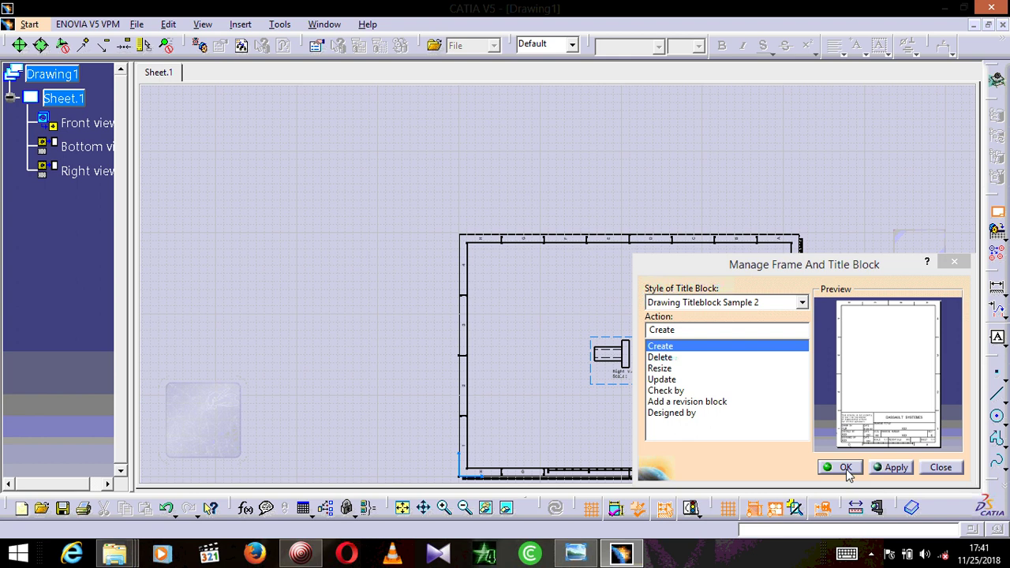
{"action": "left_click", "coordinate": [846, 467]}
Replace the company name in the title block with AASTU.
{"action": "scroll", "coordinate": [753, 460], "scroll_direction": "down", "scroll_amount": 1}
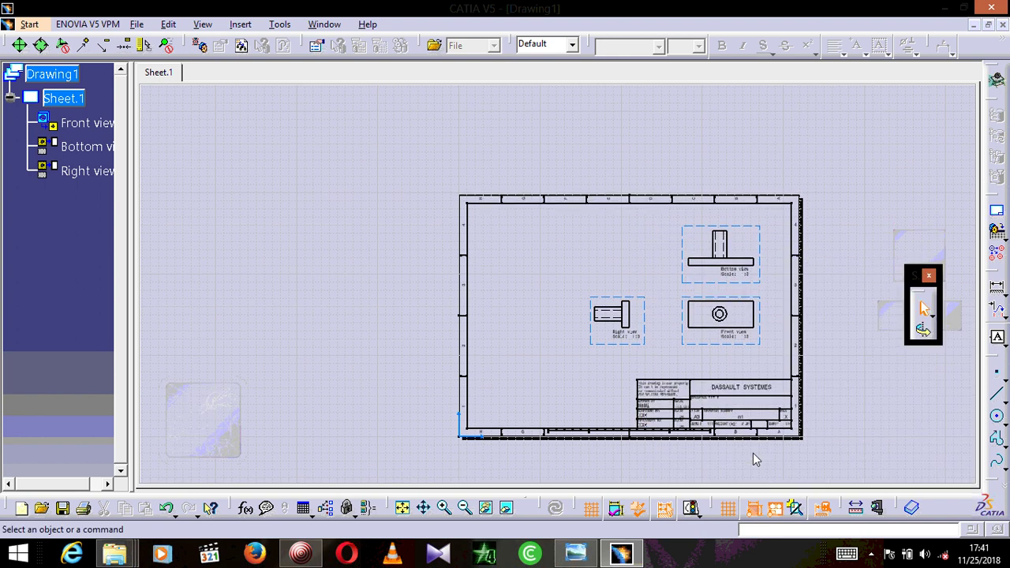
{"action": "left_click", "coordinate": [444, 507]}
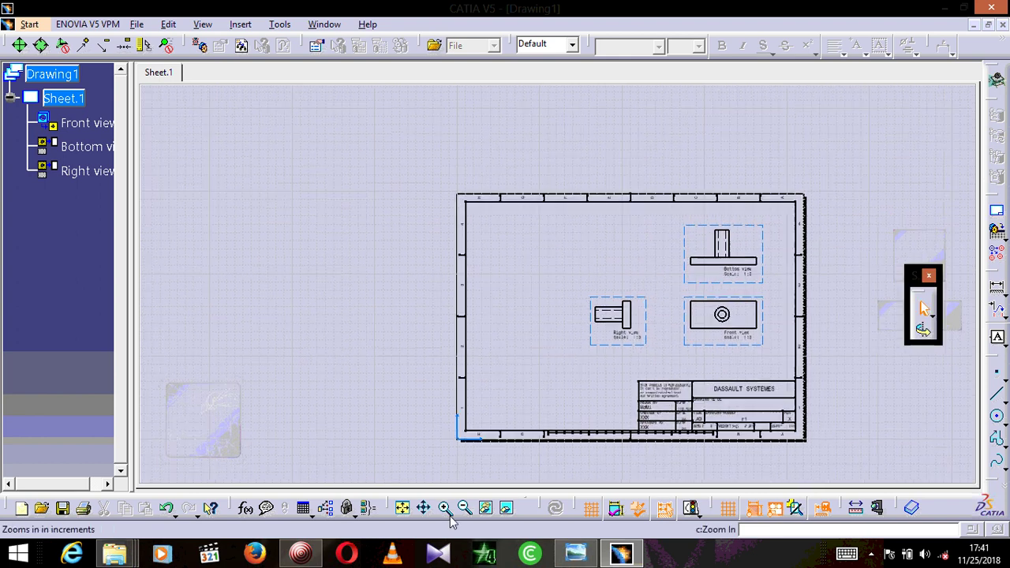
{"action": "left_click", "coordinate": [402, 509]}
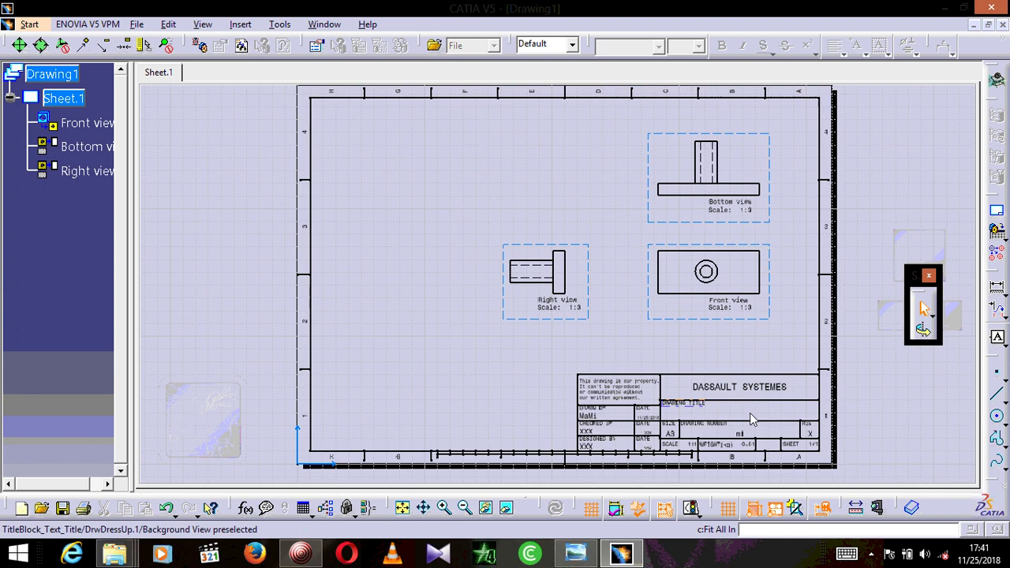
{"action": "left_click", "coordinate": [770, 395]}
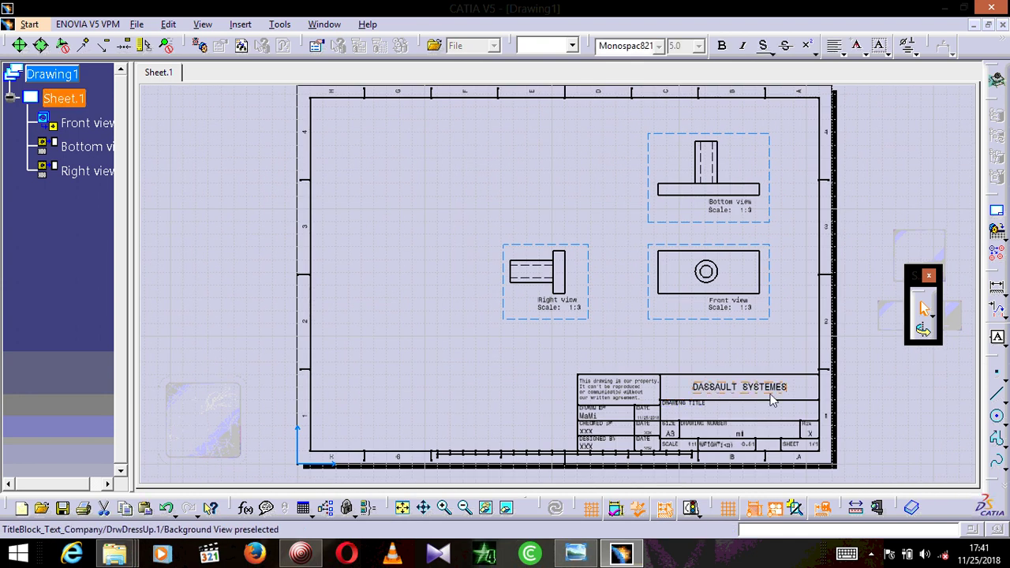
{"action": "left_click", "coordinate": [758, 395]}
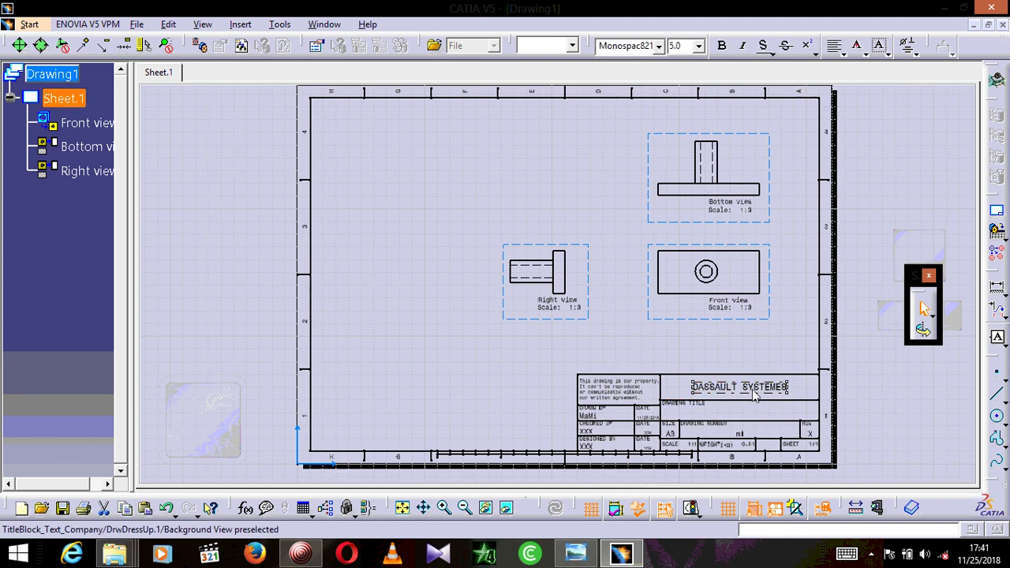
{"action": "double_click", "coordinate": [753, 395]}
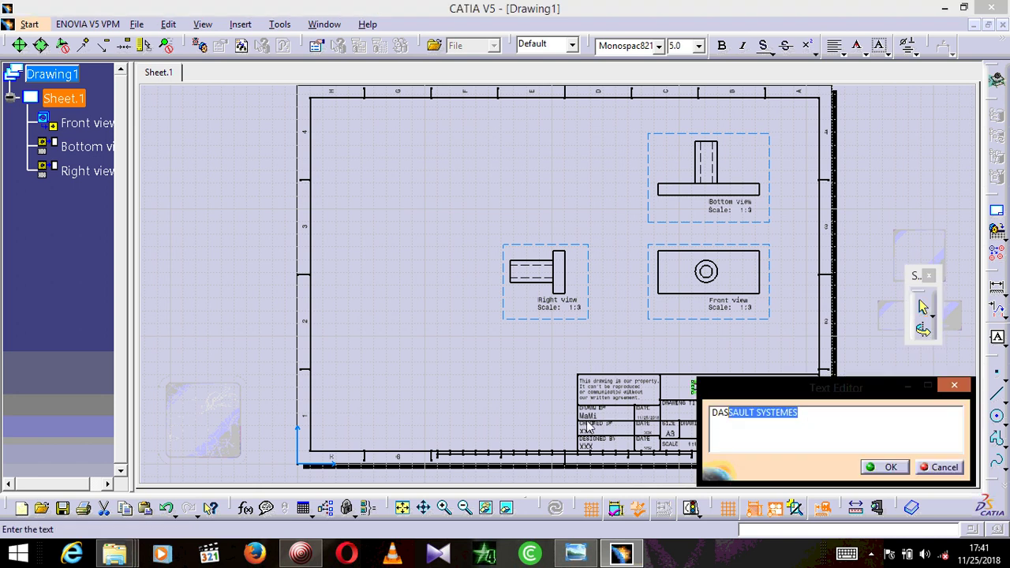
{"action": "key", "text": "Delete"}
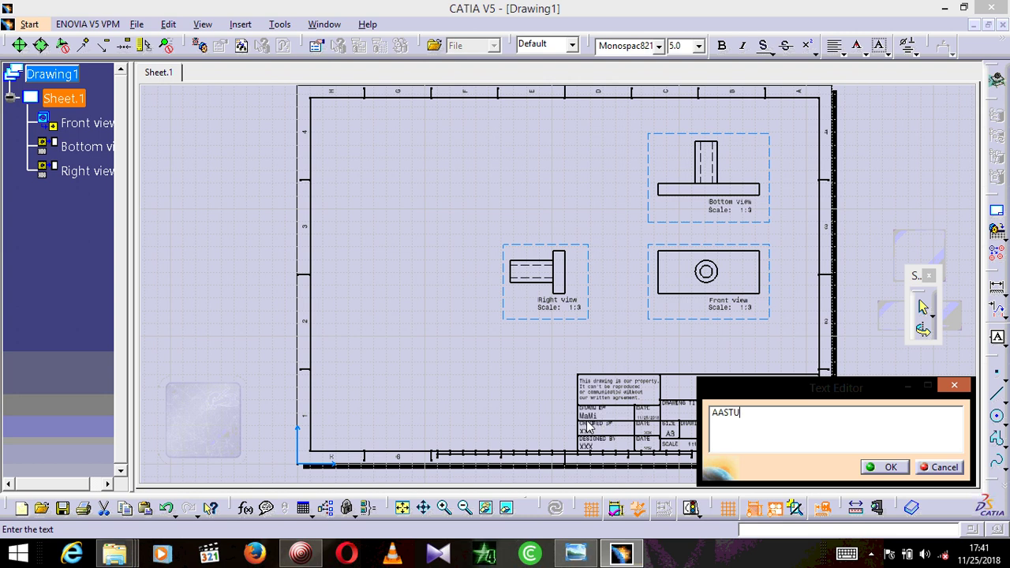
{"action": "left_click", "coordinate": [888, 467]}
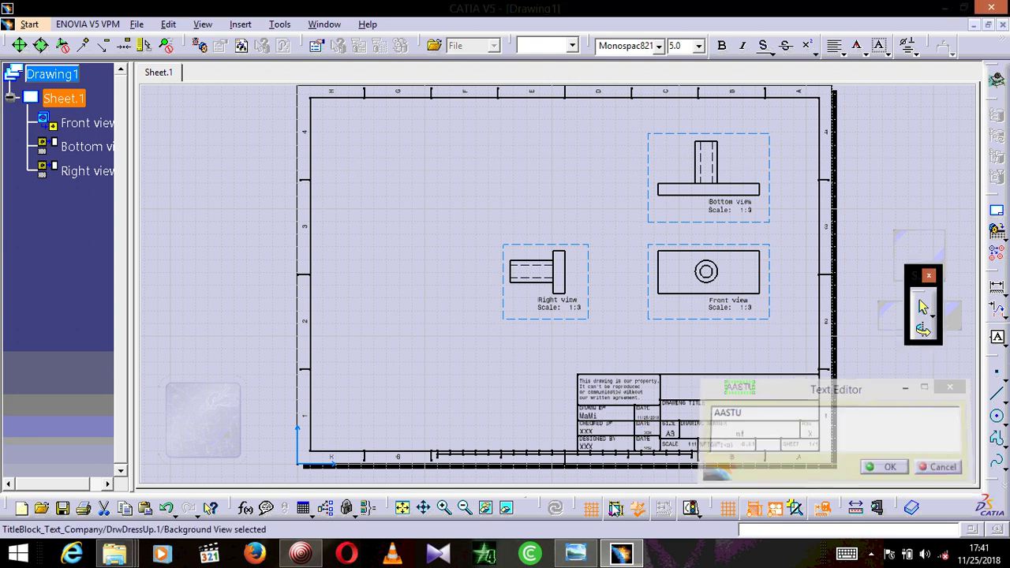
Check the reference drawing photo and delete the ownership notice text from the title block.
{"action": "key", "text": "alt+Tab"}
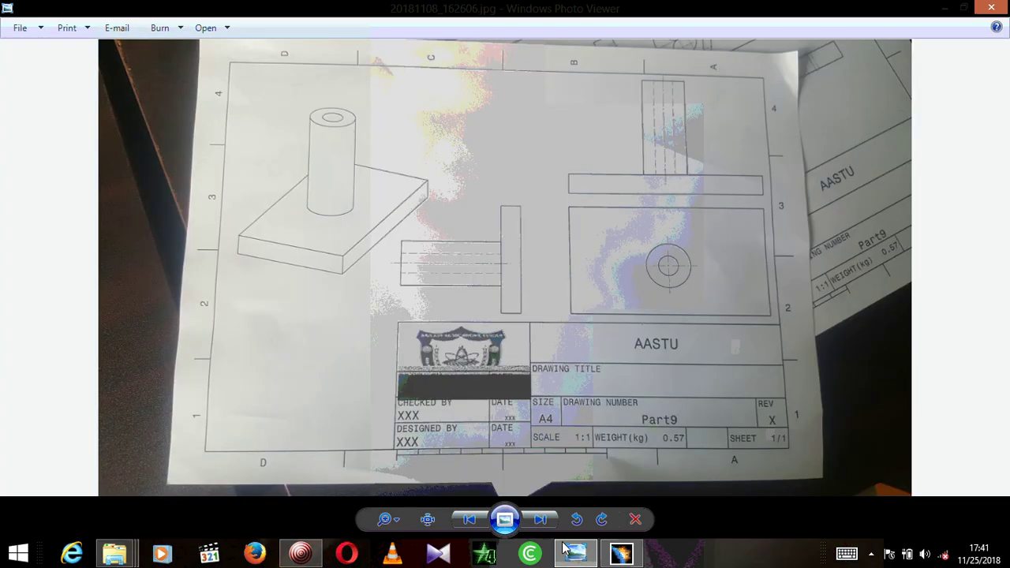
{"action": "left_click", "coordinate": [578, 556]}
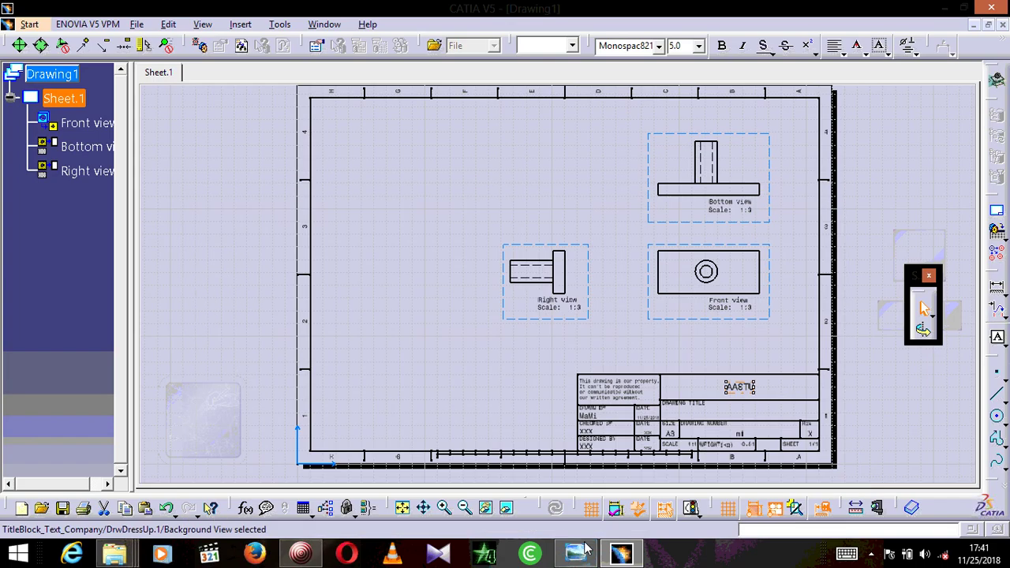
{"action": "double_click", "coordinate": [622, 393]}
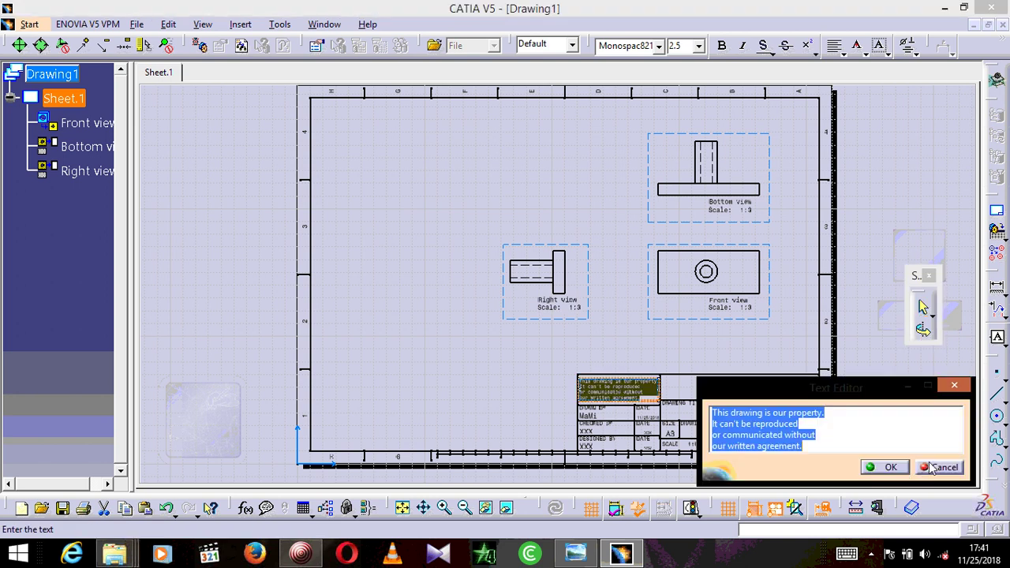
{"action": "left_click", "coordinate": [730, 442]}
{"action": "left_click", "coordinate": [679, 419]}
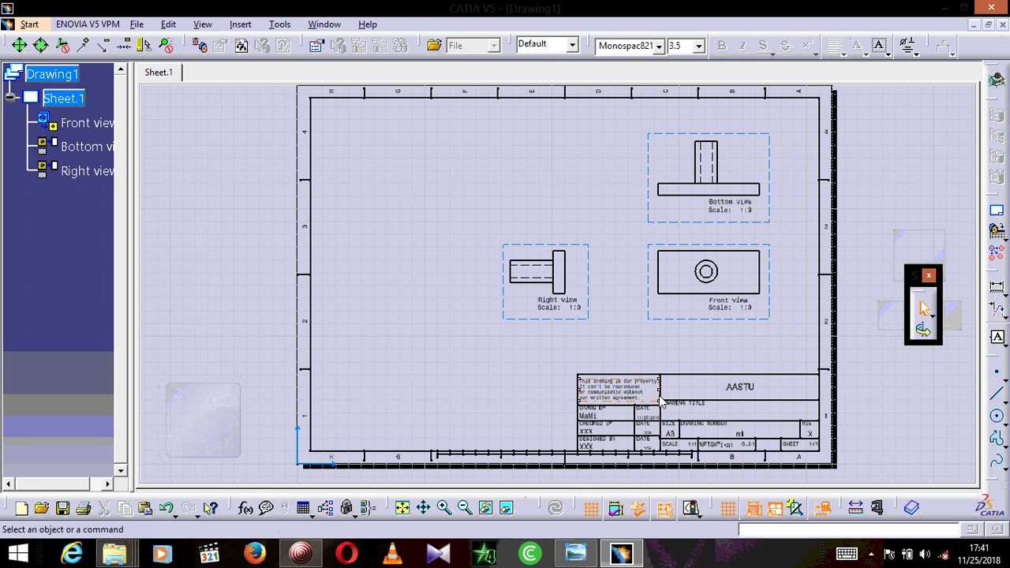
{"action": "key", "text": "Delete"}
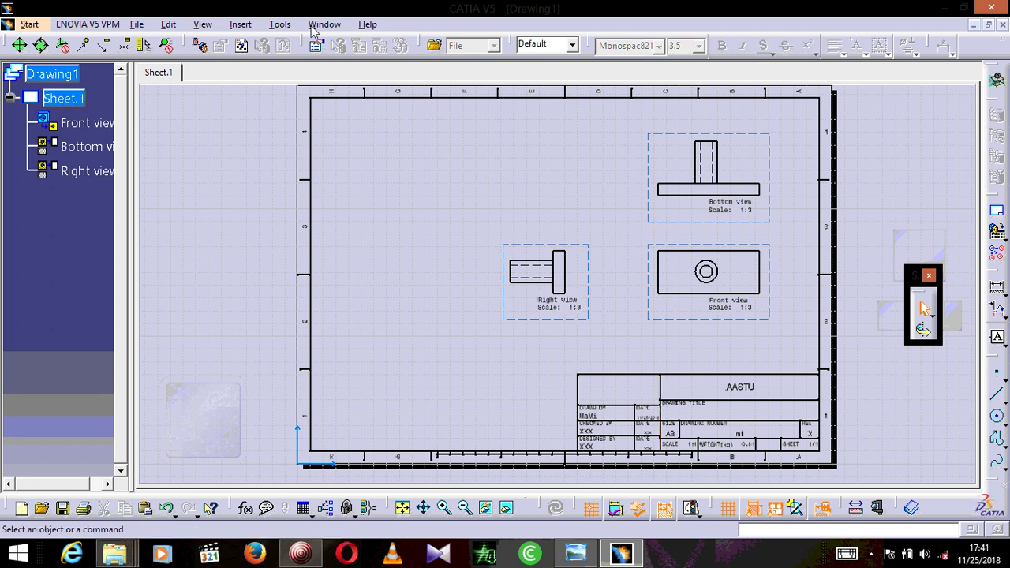
{"action": "left_click", "coordinate": [241, 25]}
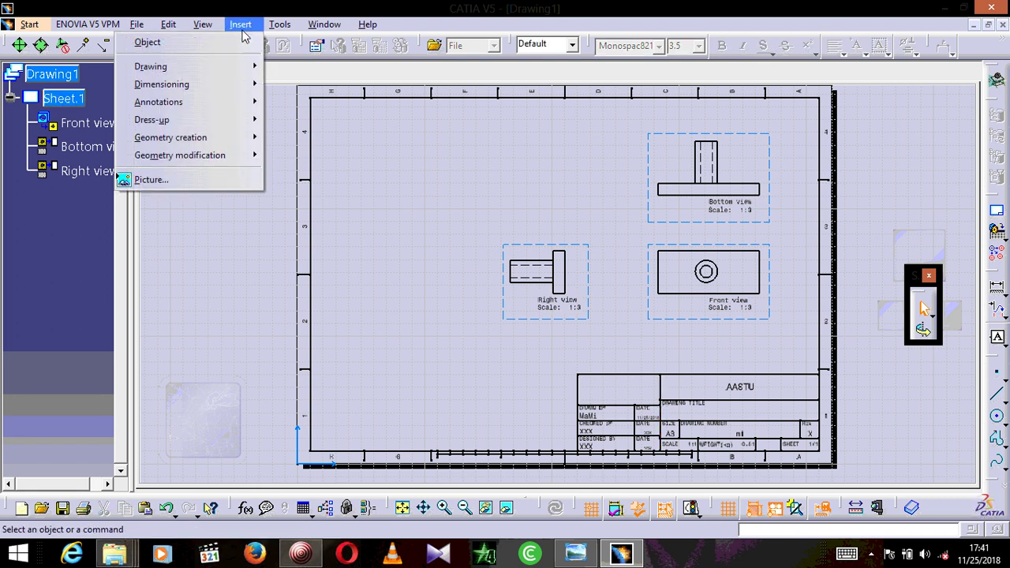
{"action": "left_click", "coordinate": [201, 182]}
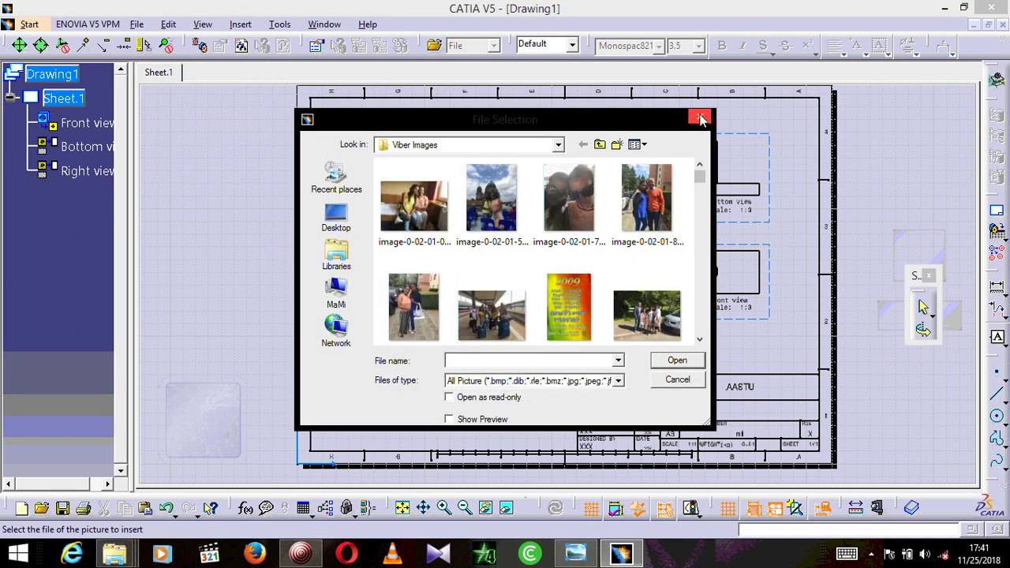
{"action": "left_click", "coordinate": [676, 376]}
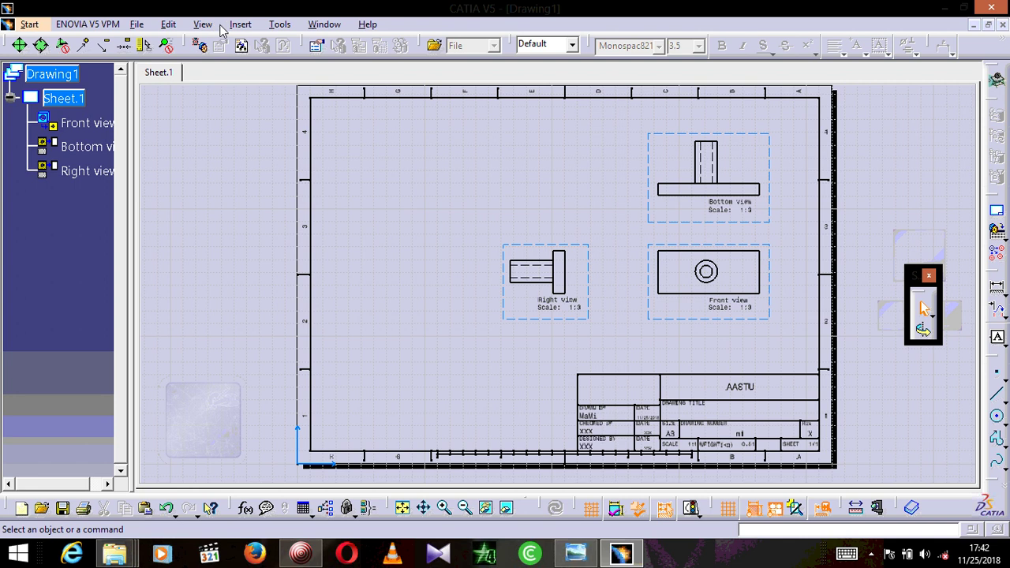
Return to the working views and generate an isometric view from the m1 part's upper plate face, placed in the empty space beside the sheet.
{"action": "left_click", "coordinate": [178, 27]}
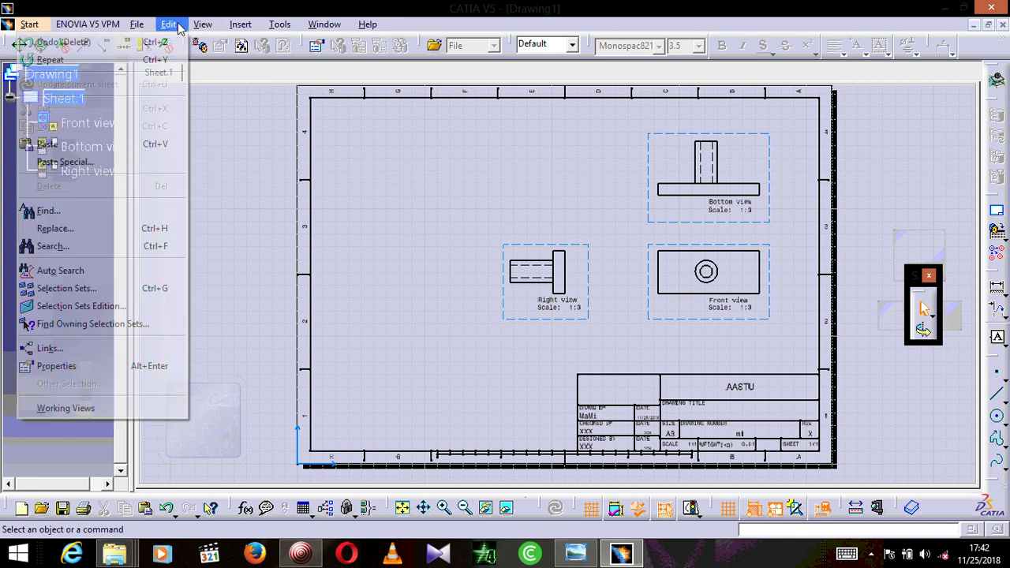
{"action": "left_click", "coordinate": [94, 414]}
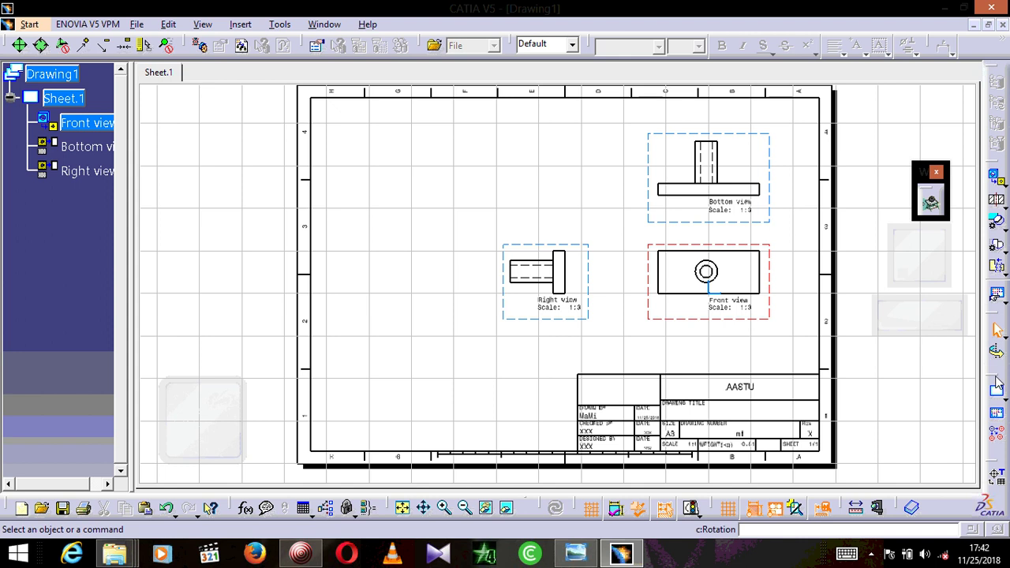
{"action": "left_click", "coordinate": [1004, 190]}
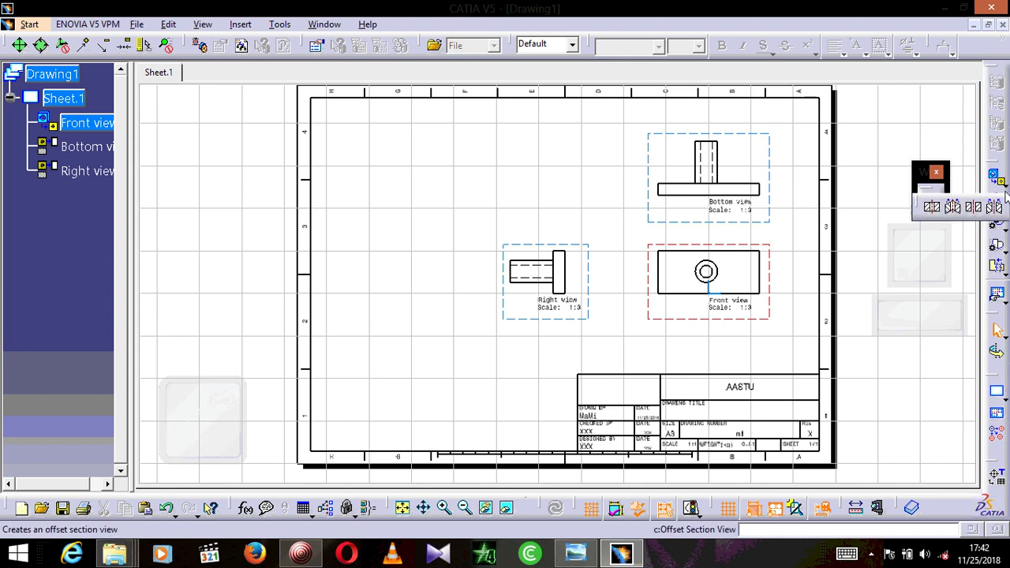
{"action": "left_click", "coordinate": [999, 180]}
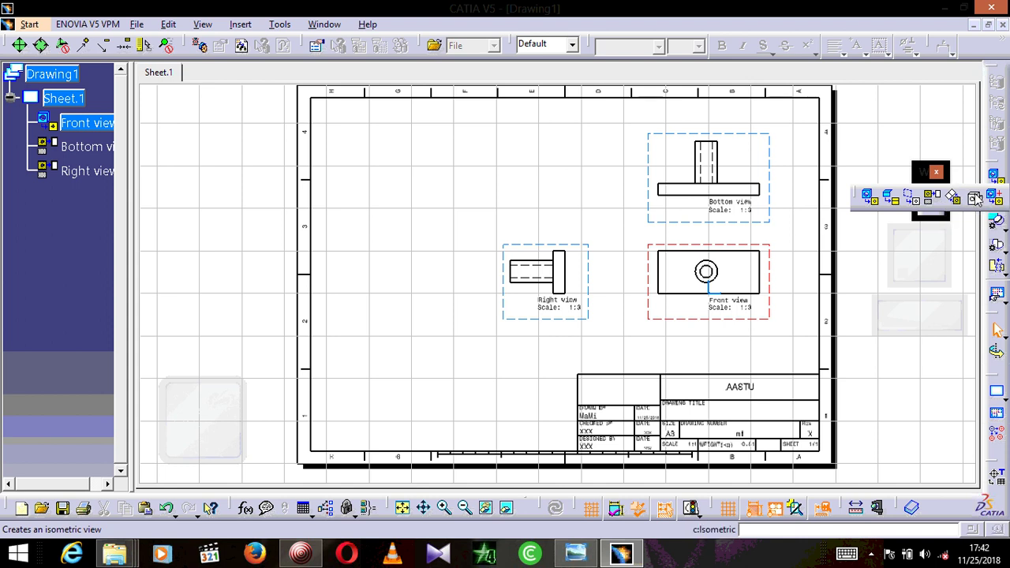
{"action": "left_click", "coordinate": [976, 201]}
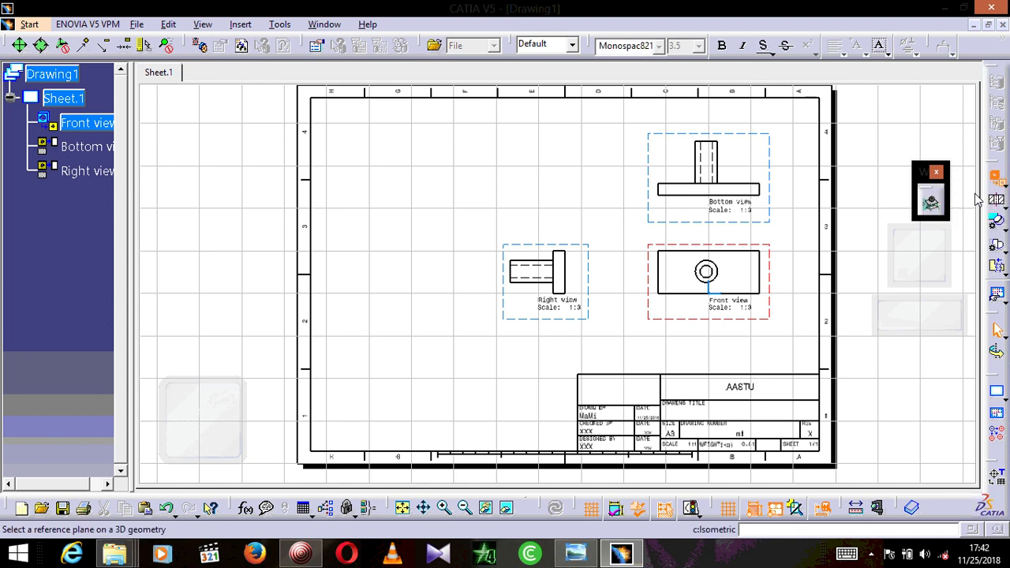
{"action": "left_click", "coordinate": [324, 24]}
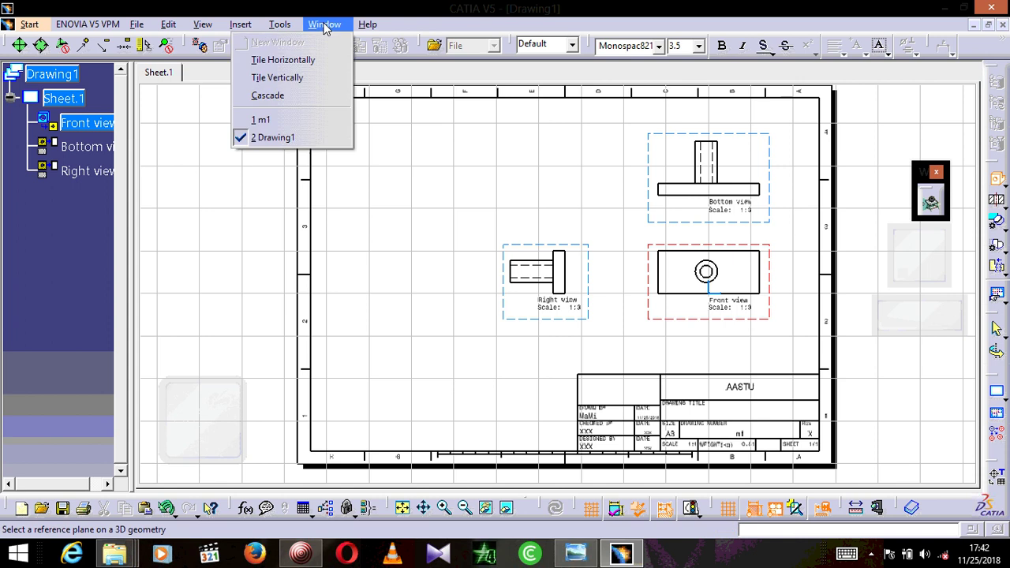
{"action": "left_click", "coordinate": [273, 123]}
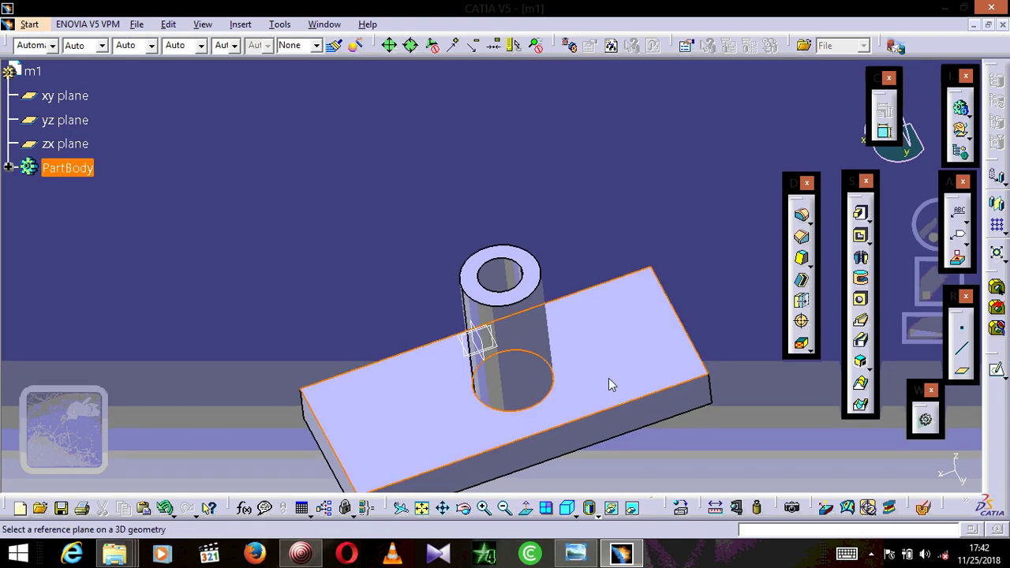
{"action": "left_click", "coordinate": [608, 382]}
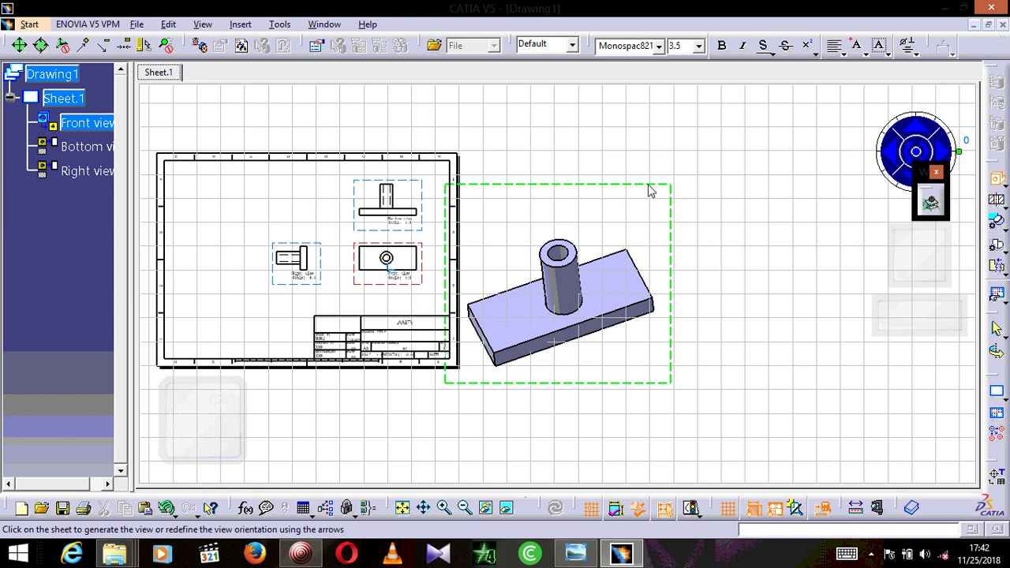
{"action": "mouse_move", "coordinate": [649, 190]}
{"action": "left_mouse_down"}
{"action": "mouse_move", "coordinate": [707, 193]}
{"action": "mouse_move", "coordinate": [651, 176]}
{"action": "left_mouse_up"}
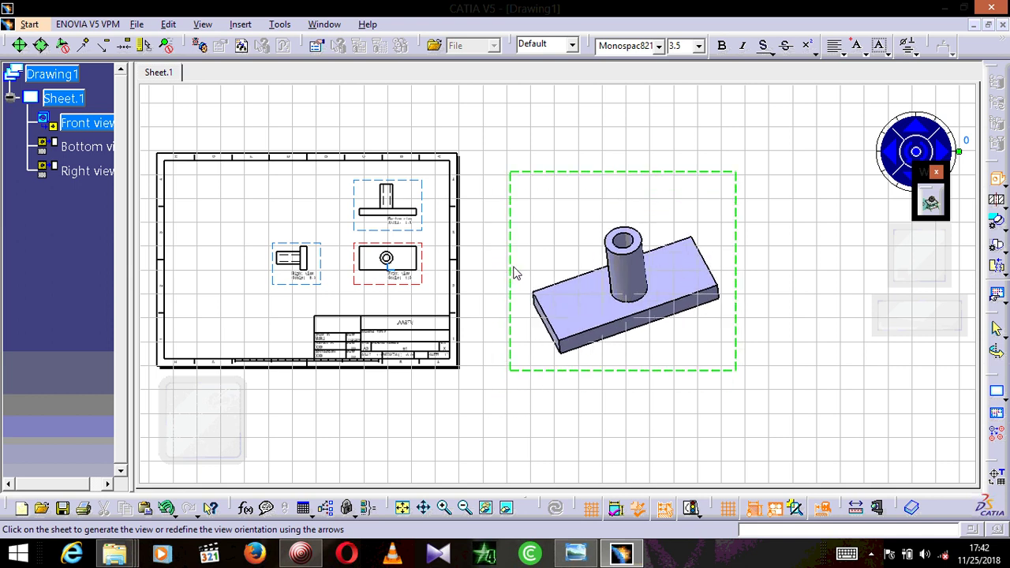
{"action": "left_click", "coordinate": [721, 335]}
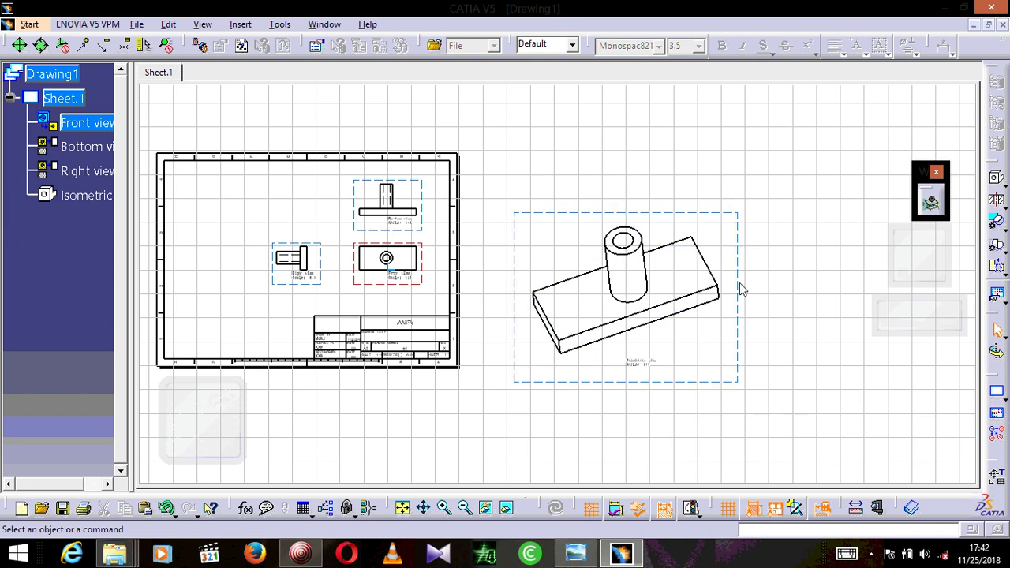
Set the isometric view's scale to 1:3 and move it inside the frame, to the left of the right view.
{"action": "right_click", "coordinate": [729, 219]}
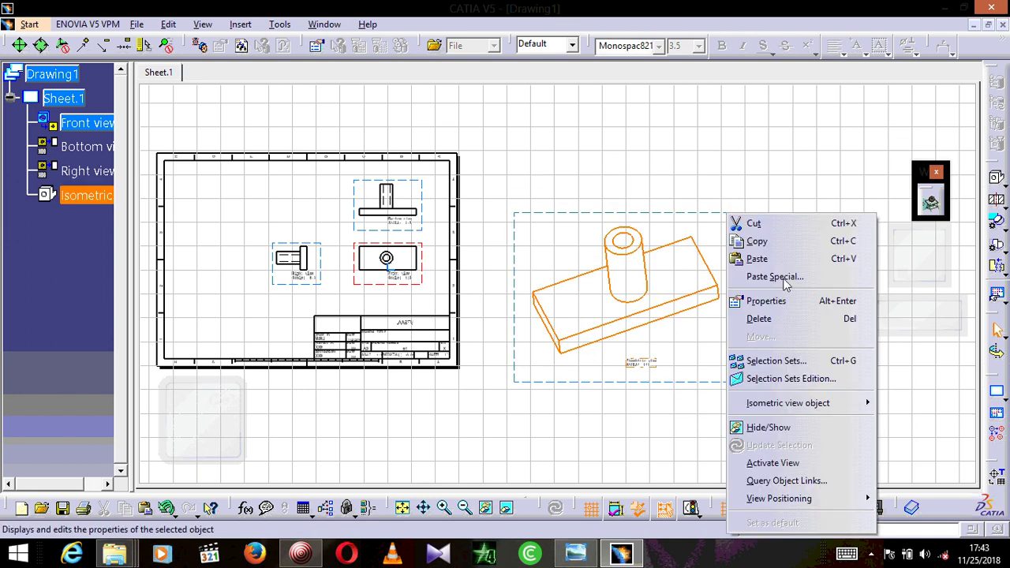
{"action": "left_click", "coordinate": [777, 302]}
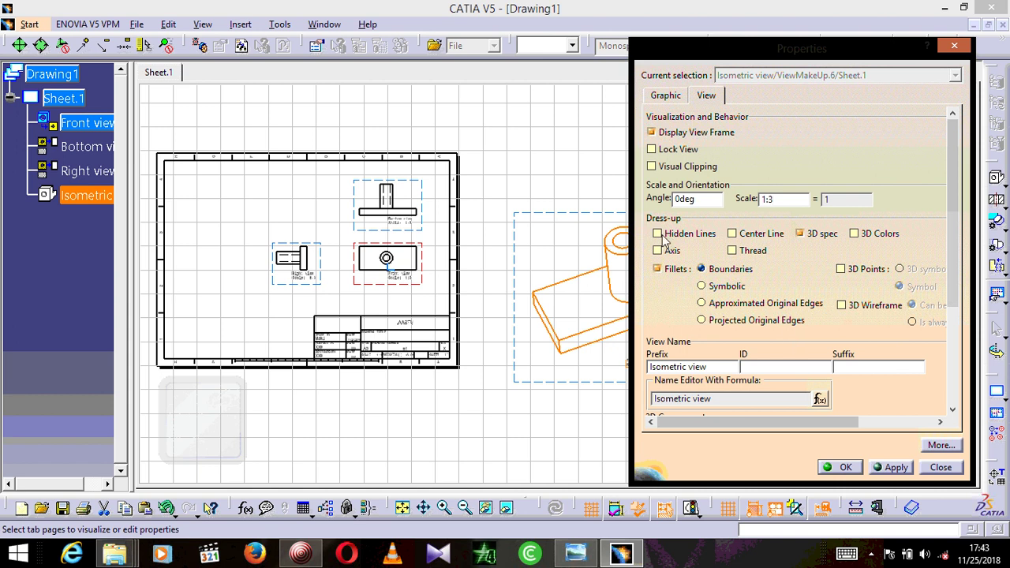
{"action": "left_click", "coordinate": [889, 468]}
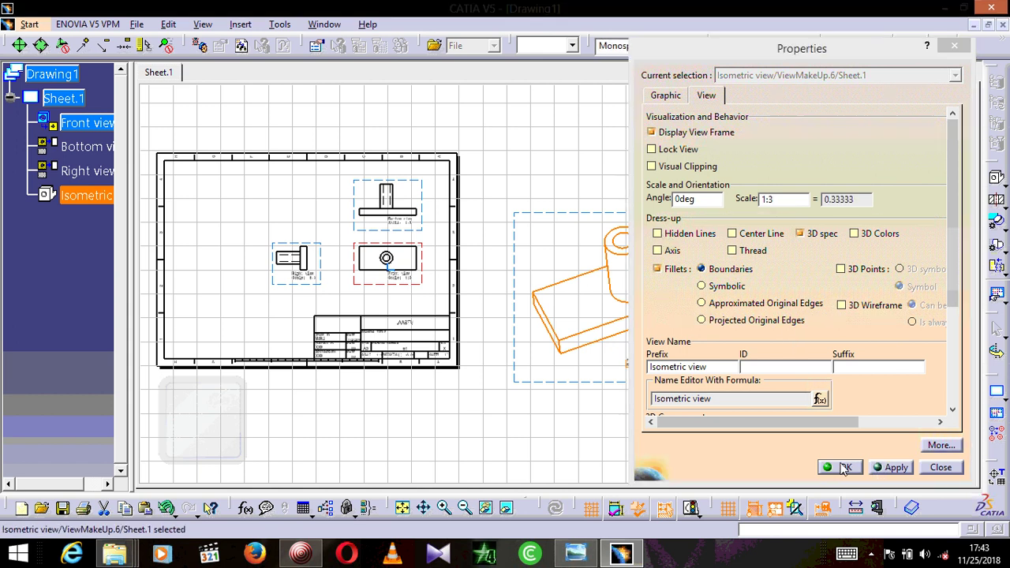
{"action": "left_click", "coordinate": [841, 468]}
{"action": "mouse_move", "coordinate": [645, 254]}
{"action": "left_mouse_down"}
{"action": "mouse_move", "coordinate": [567, 253]}
{"action": "mouse_move", "coordinate": [305, 171]}
{"action": "mouse_move", "coordinate": [244, 208]}
{"action": "left_mouse_up"}
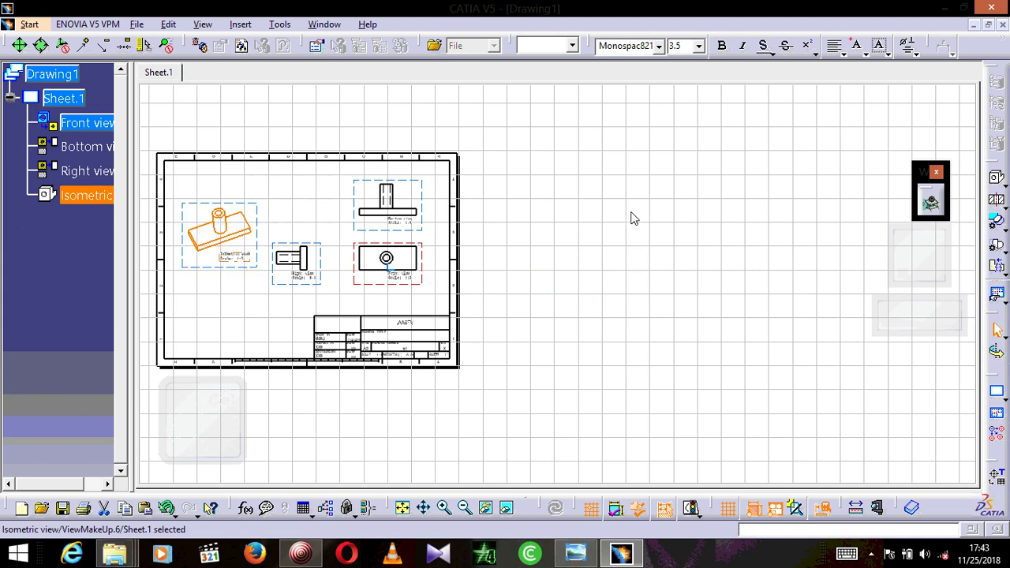
{"action": "left_click", "coordinate": [402, 508]}
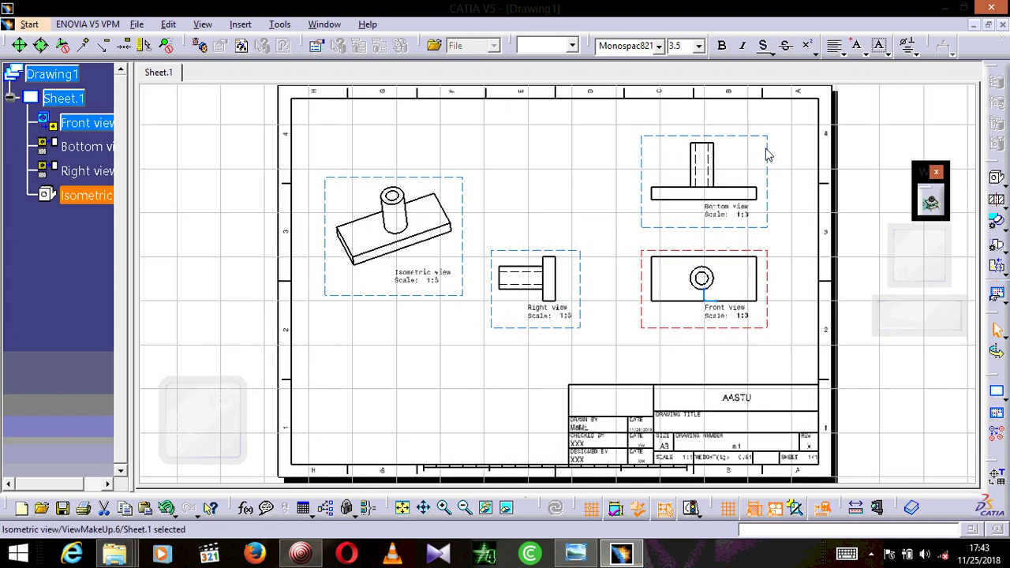
Turn off the view frame display of the bottom view.
{"action": "right_click", "coordinate": [696, 140]}
{"action": "left_click", "coordinate": [758, 223]}
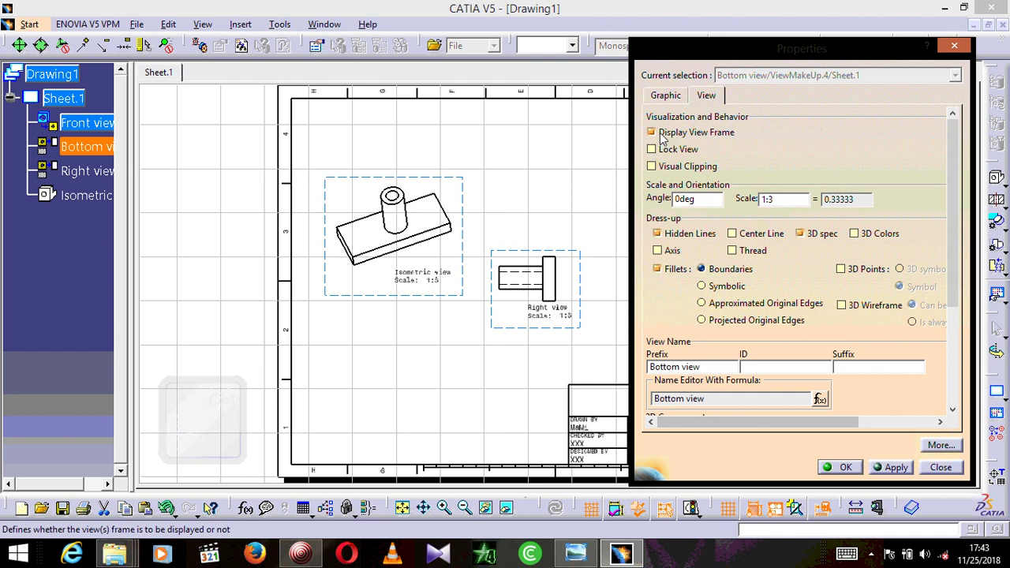
{"action": "left_click", "coordinate": [718, 138]}
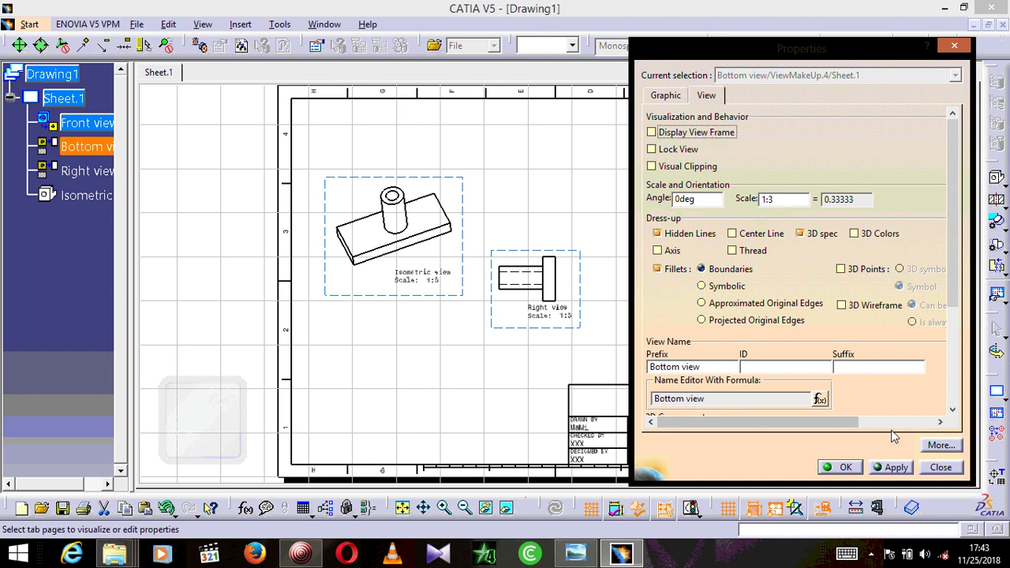
{"action": "left_click", "coordinate": [892, 467]}
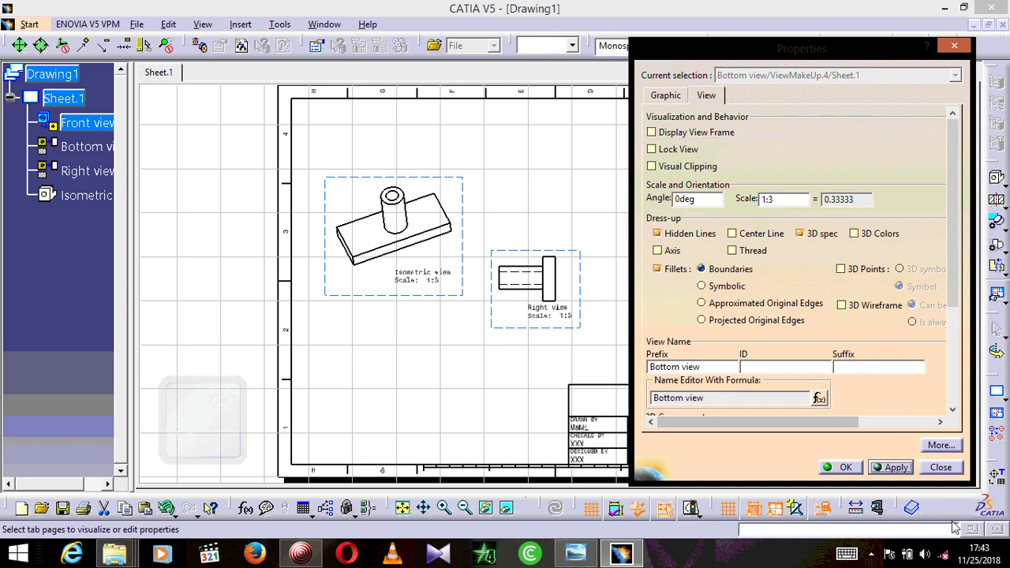
{"action": "left_click", "coordinate": [839, 468]}
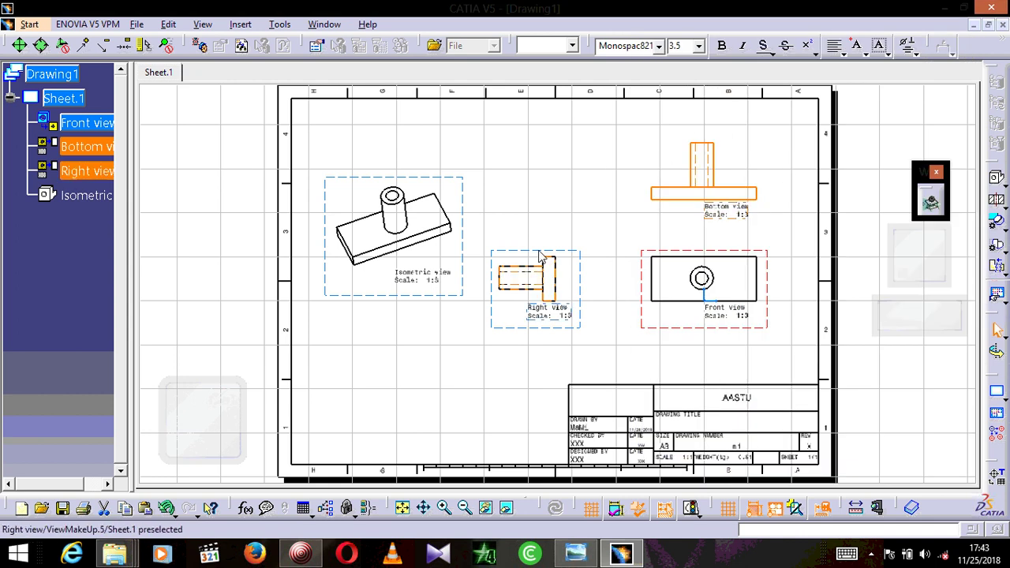
Move the right view closer to the front view and turn off the front view's frame display.
{"action": "left_click_drag", "start_coordinate": [547, 258], "coordinate": [580, 258]}
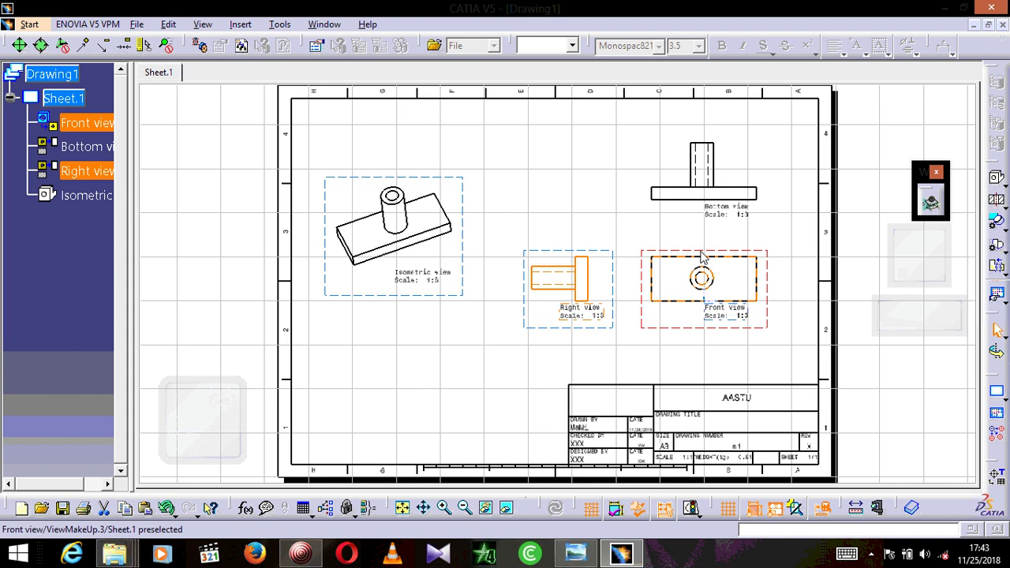
{"action": "right_click", "coordinate": [701, 256]}
{"action": "left_click", "coordinate": [760, 305]}
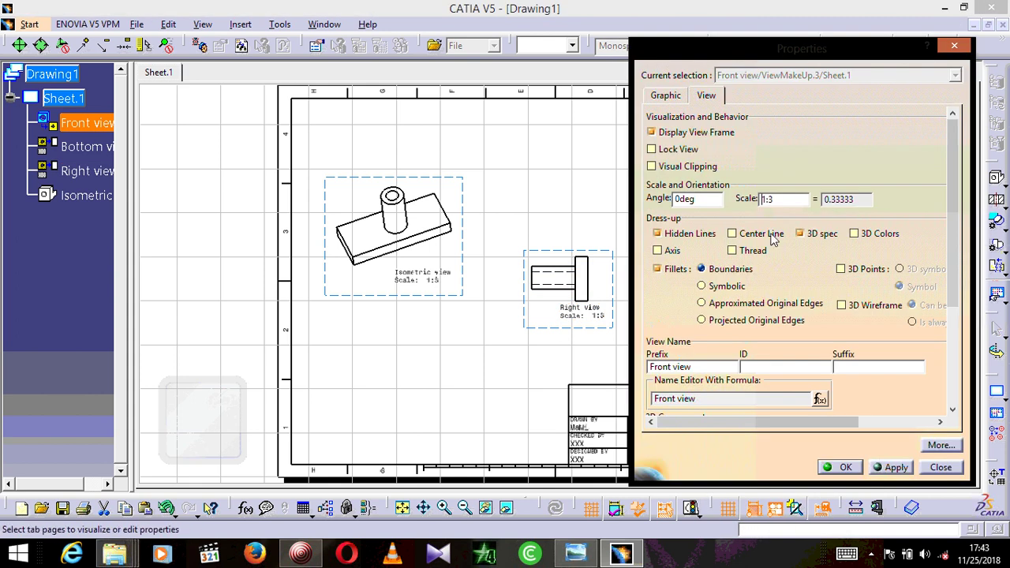
{"action": "left_click", "coordinate": [652, 133]}
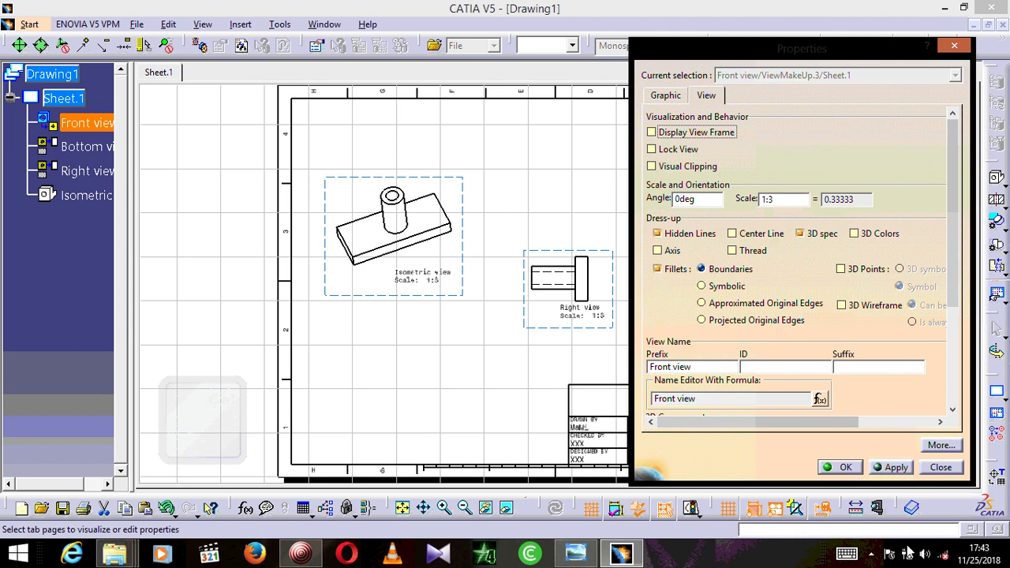
{"action": "left_click", "coordinate": [838, 467]}
Turn off the view frame display of the right view.
{"action": "right_click", "coordinate": [600, 256]}
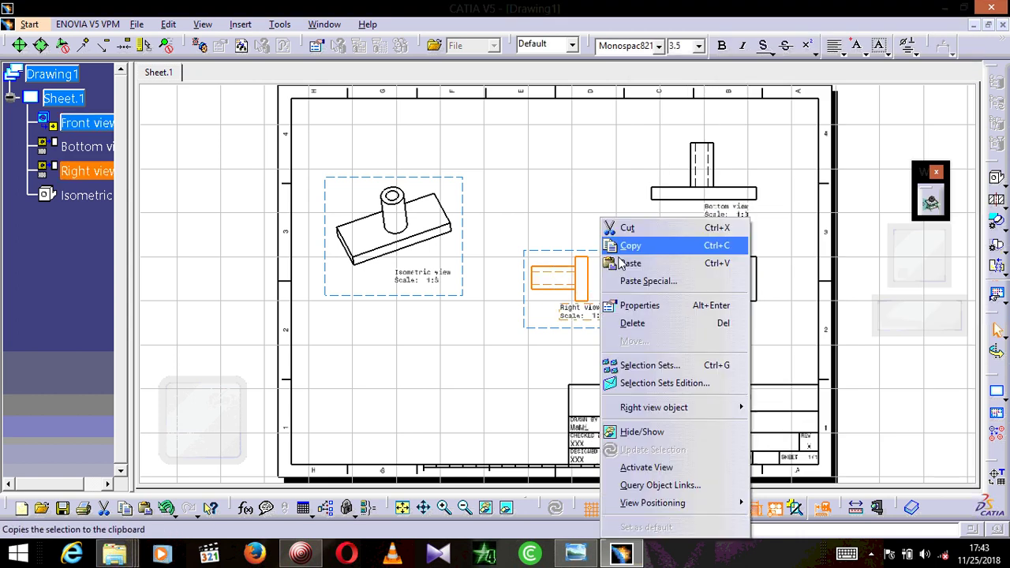
{"action": "left_click", "coordinate": [661, 307]}
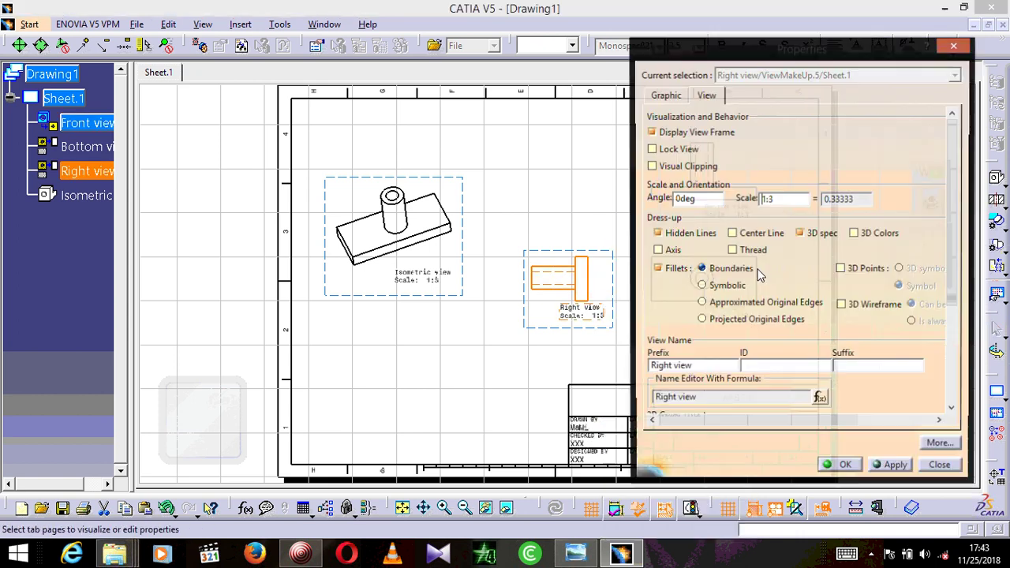
{"action": "left_click", "coordinate": [671, 132]}
{"action": "left_click", "coordinate": [843, 468]}
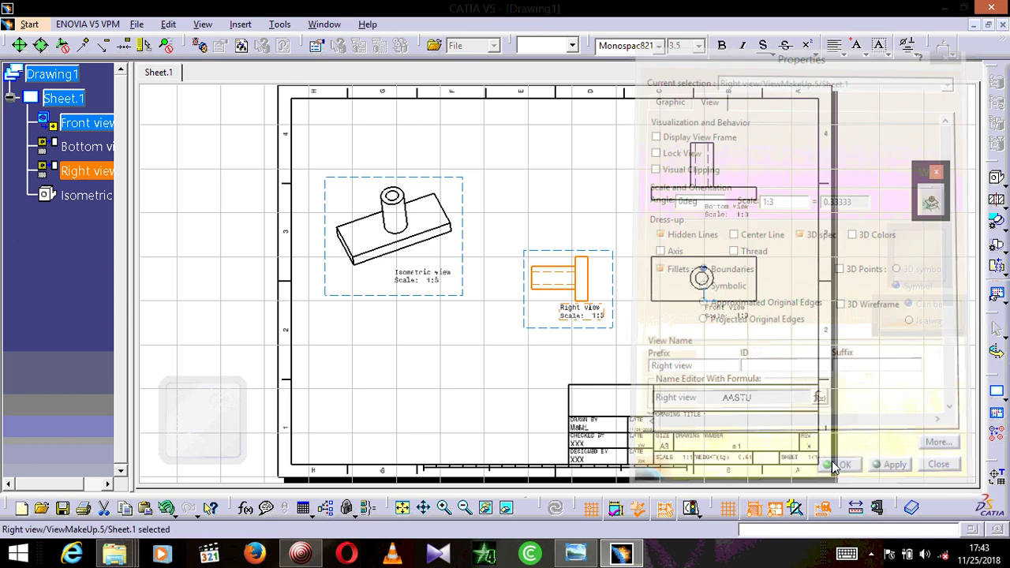
Turn off the view frame display of the isometric view.
{"action": "right_click", "coordinate": [430, 187]}
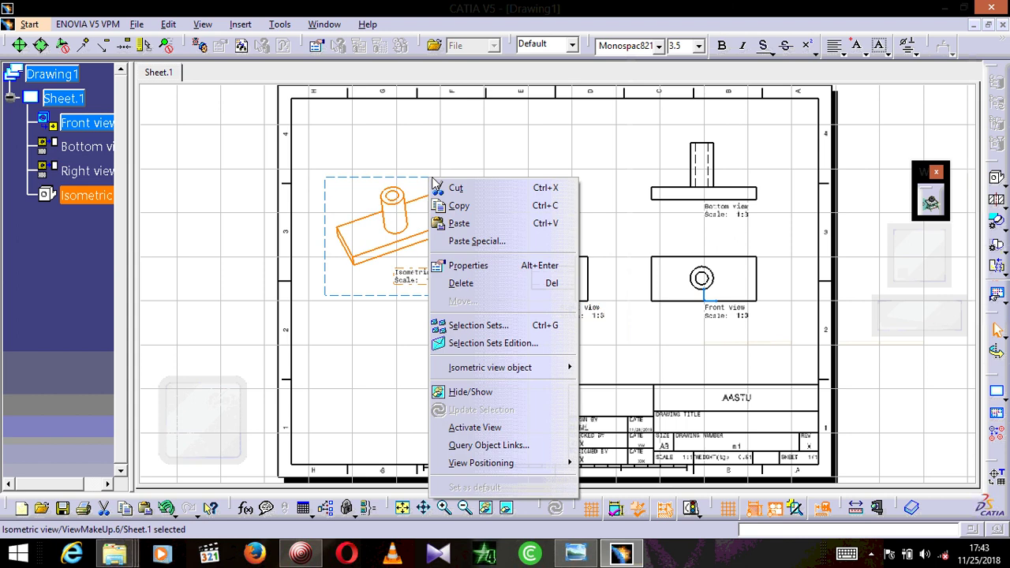
{"action": "left_click", "coordinate": [501, 266]}
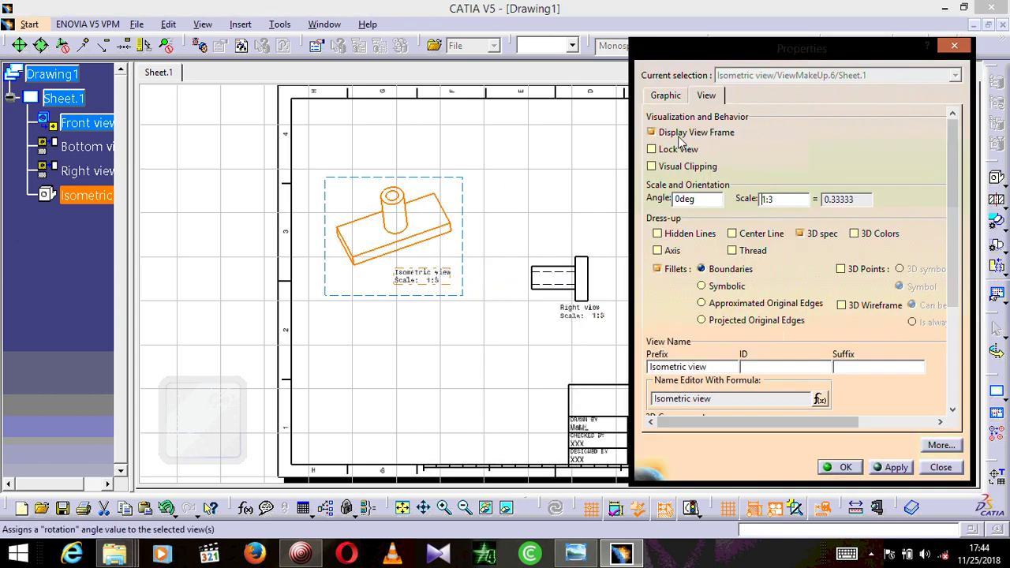
{"action": "left_click", "coordinate": [653, 132]}
{"action": "left_click", "coordinate": [895, 468]}
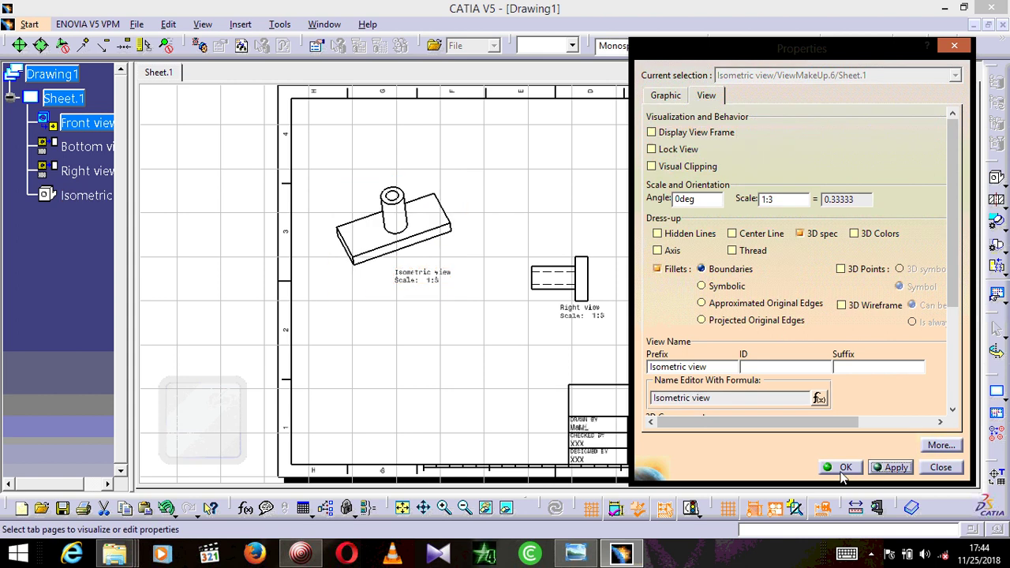
{"action": "left_click", "coordinate": [839, 467]}
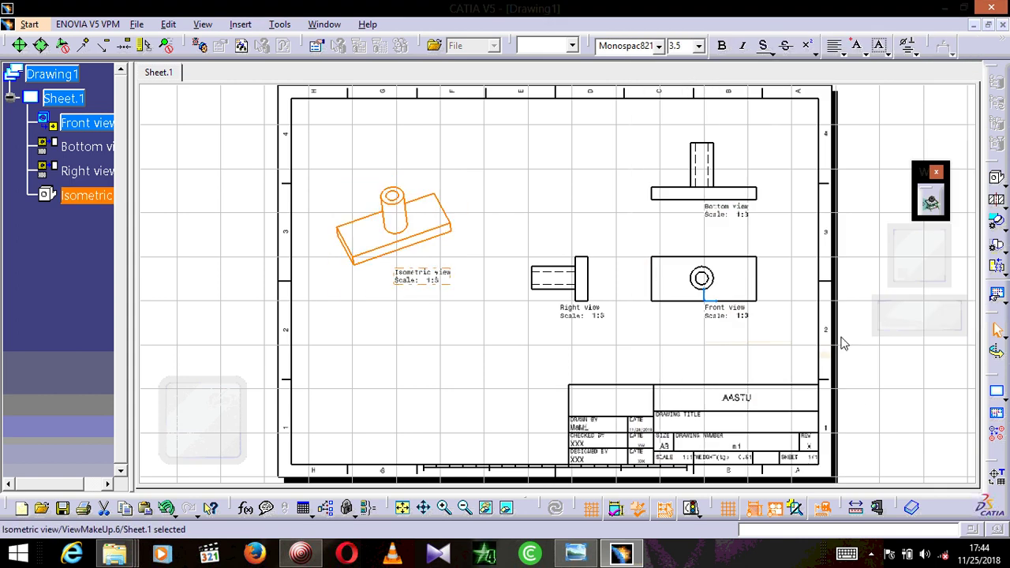
Compare the layout of the drawing sheet's views and title block with the reference drawing photo.
{"action": "scroll", "coordinate": [844, 377], "scroll_direction": "down", "scroll_amount": 1}
{"action": "scroll", "coordinate": [843, 377], "scroll_direction": "up", "scroll_amount": 1}
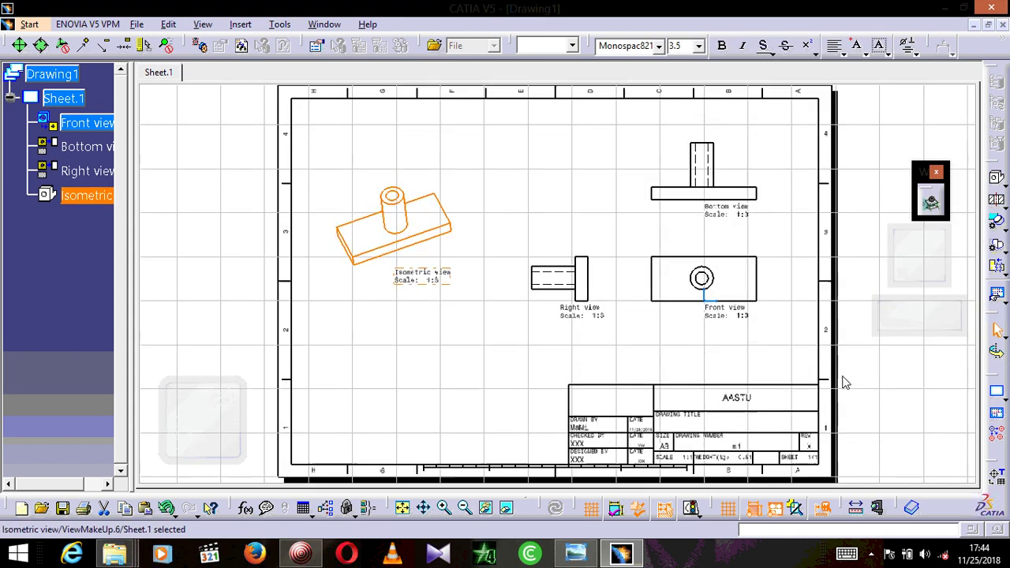
{"action": "scroll", "coordinate": [845, 379], "scroll_direction": "down", "scroll_amount": 1}
{"action": "scroll", "coordinate": [846, 379], "scroll_direction": "up", "scroll_amount": 1}
{"action": "left_click", "coordinate": [575, 554]}
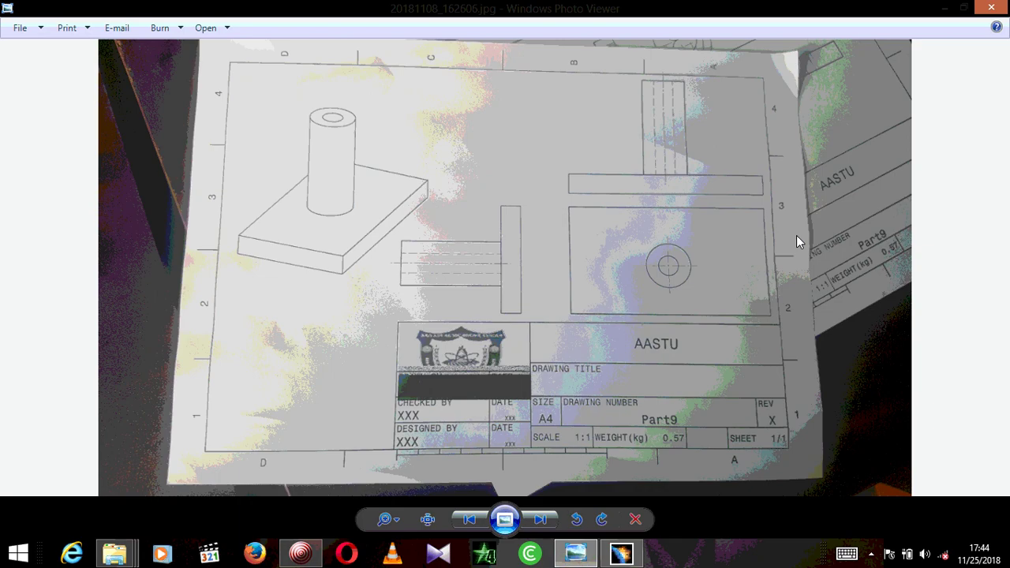
{"action": "left_click", "coordinate": [576, 554]}
{"action": "scroll", "coordinate": [739, 291], "scroll_direction": "up", "scroll_amount": 1}
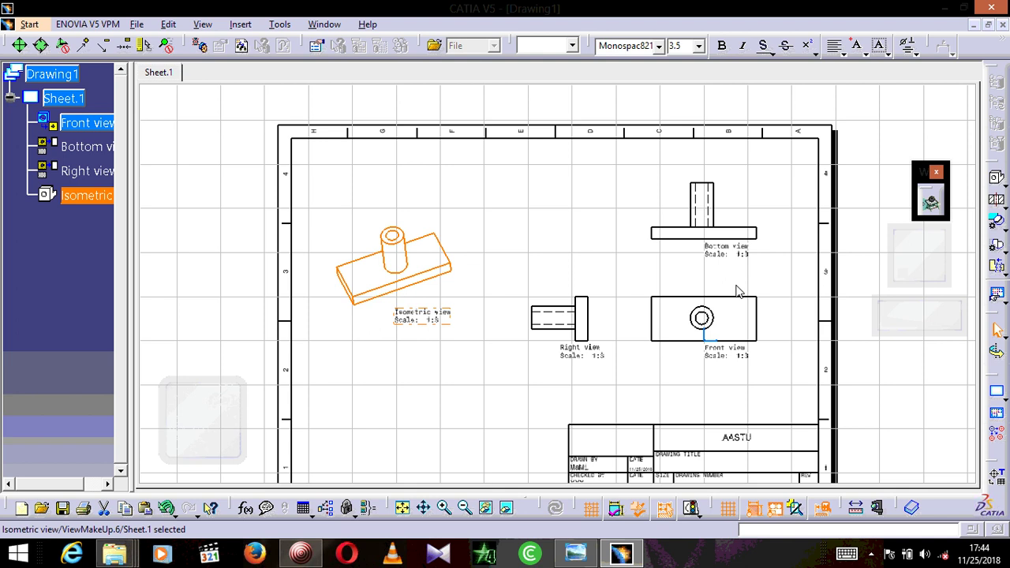
{"action": "scroll", "coordinate": [739, 291], "scroll_direction": "down", "scroll_amount": 1}
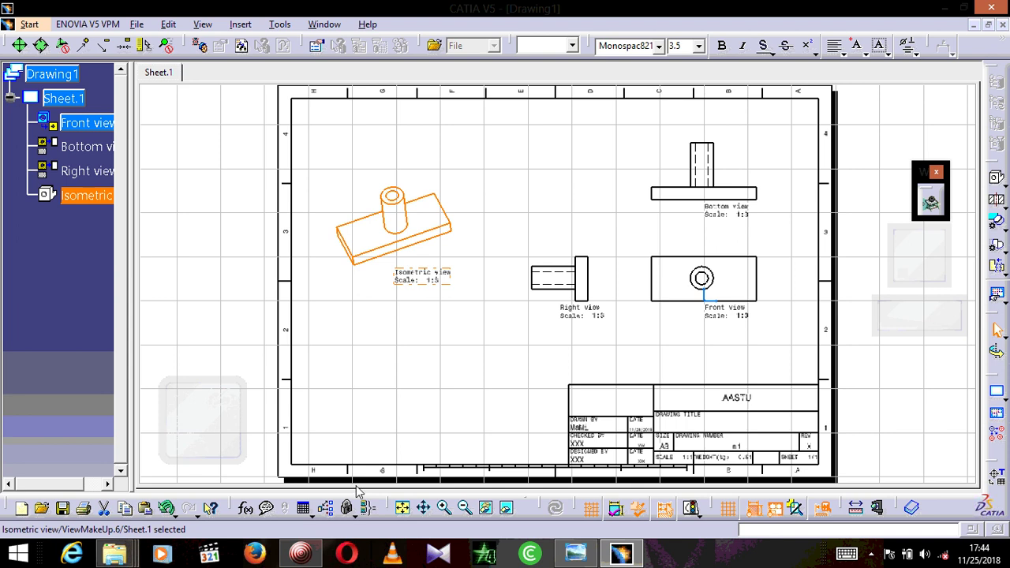
{"action": "left_click", "coordinate": [316, 551]}
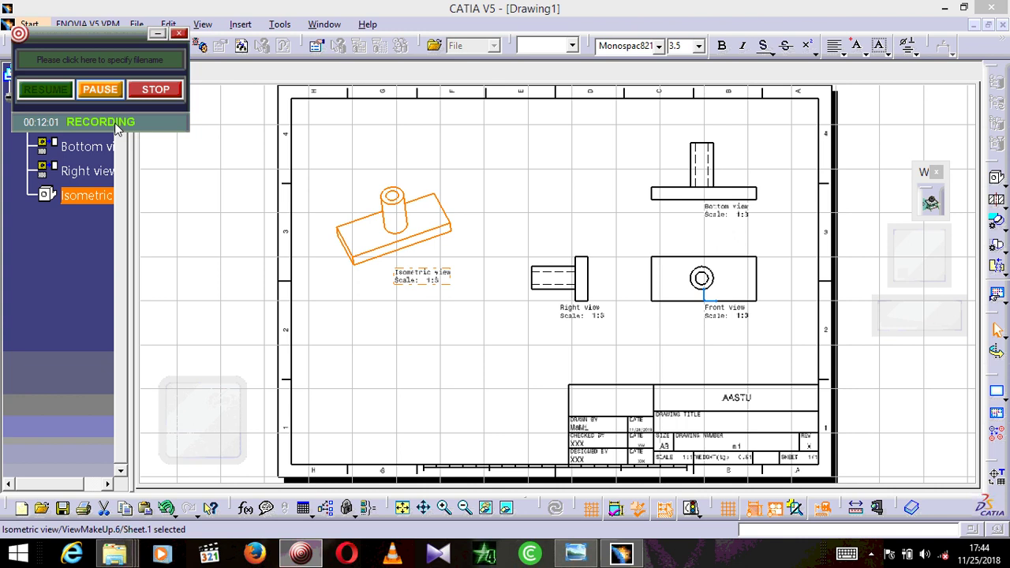